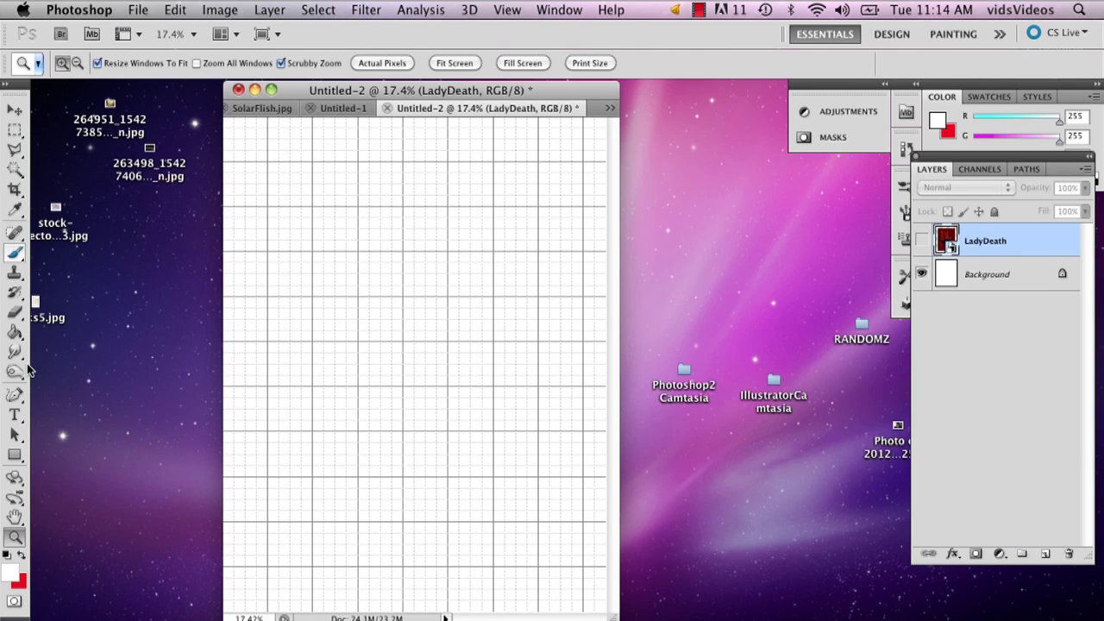
Select the Rectangle tool and zoom the gridded page to 25%.
{"action": "left_click", "coordinate": [15, 454]}
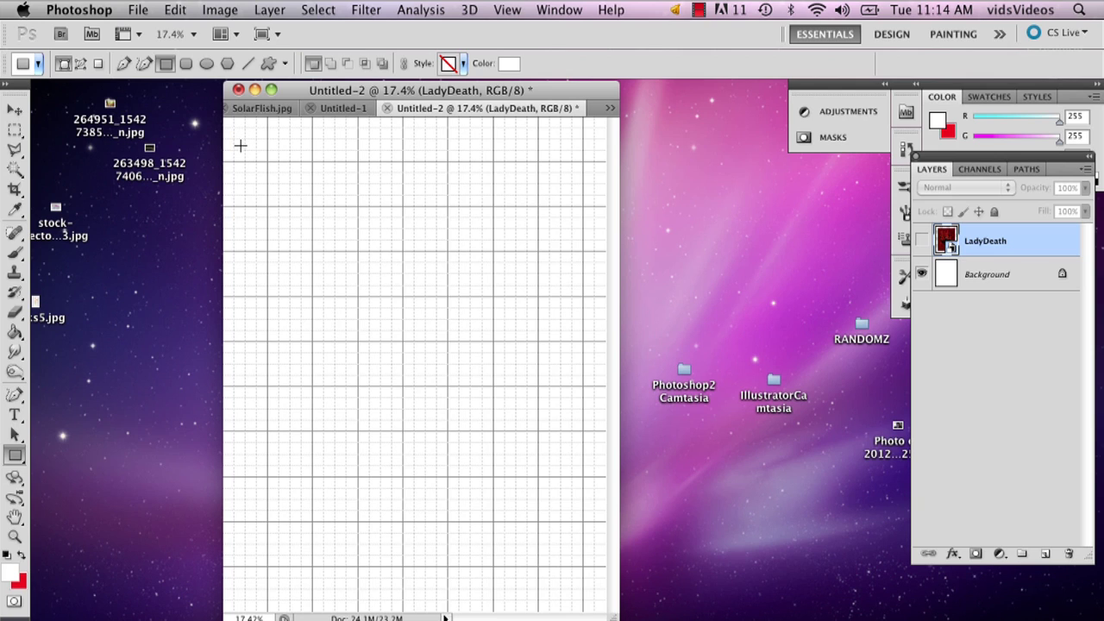
{"action": "key", "text": "super+equal"}
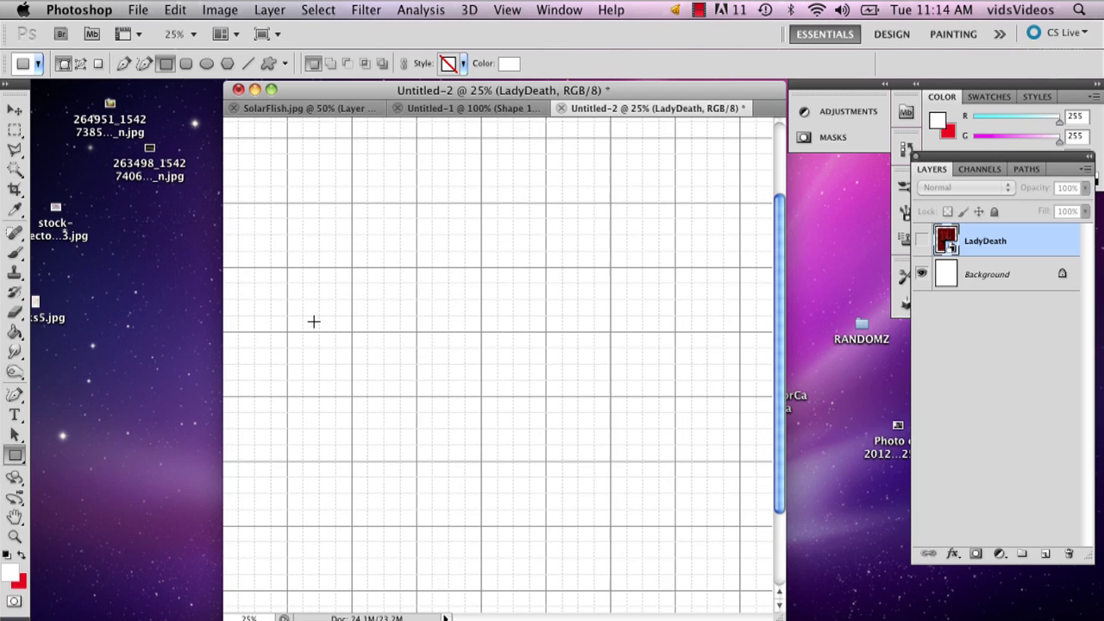
{"action": "scroll", "coordinate": [313, 321], "scroll_direction": "up", "scroll_amount": 5}
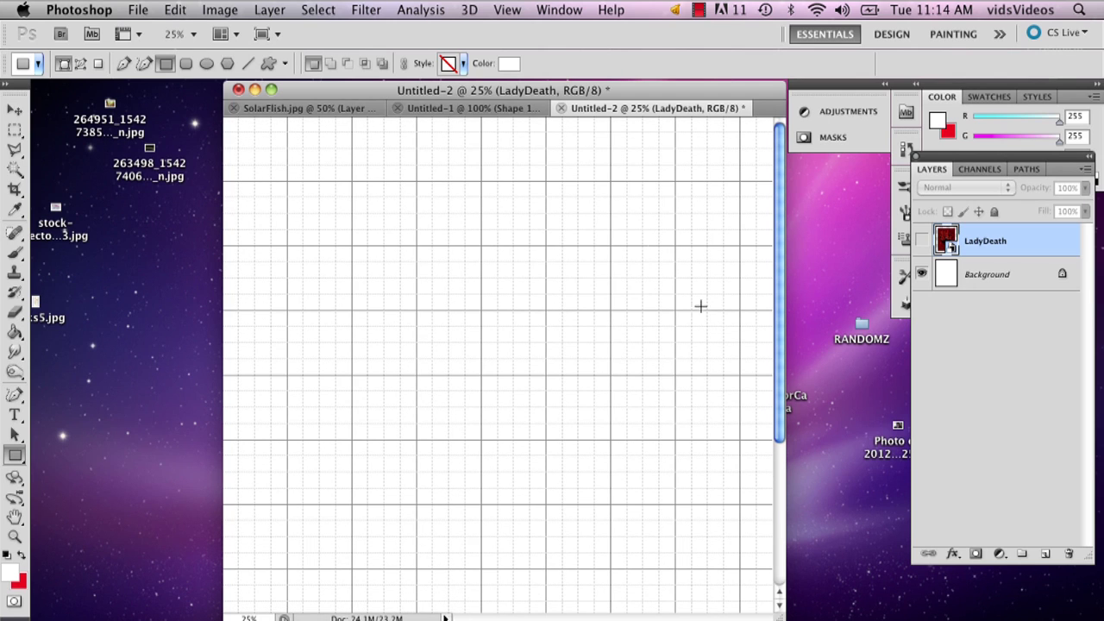
Widen the document window and drag out a large inset rectangle as Shape 1.
{"action": "left_click_drag", "start_coordinate": [781, 615], "coordinate": [881, 615]}
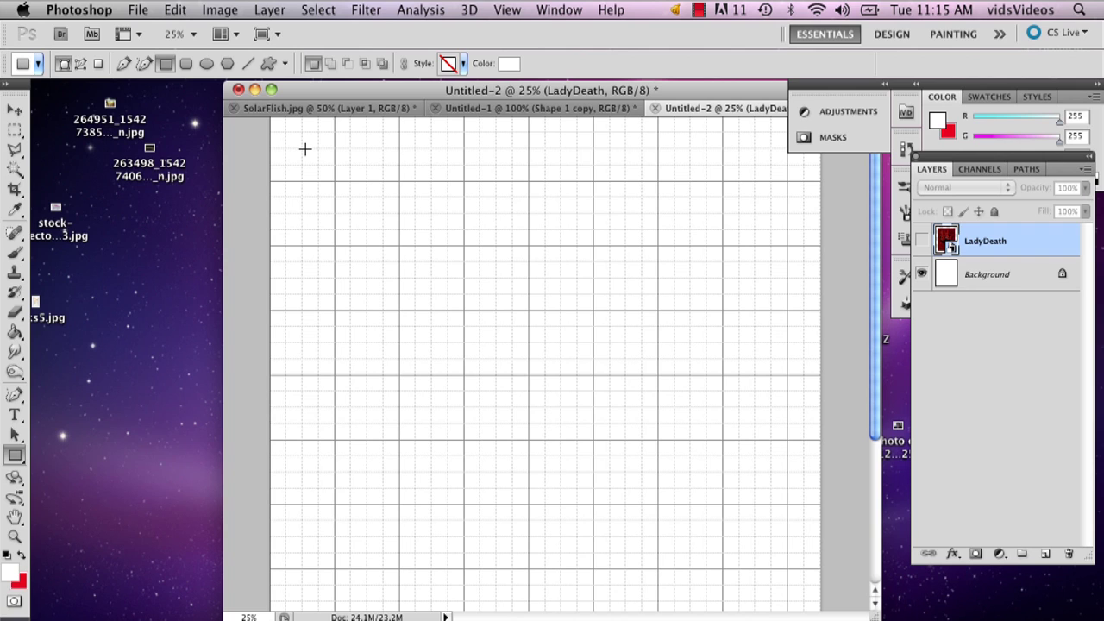
{"action": "left_click_drag", "start_coordinate": [306, 157], "coordinate": [786, 583]}
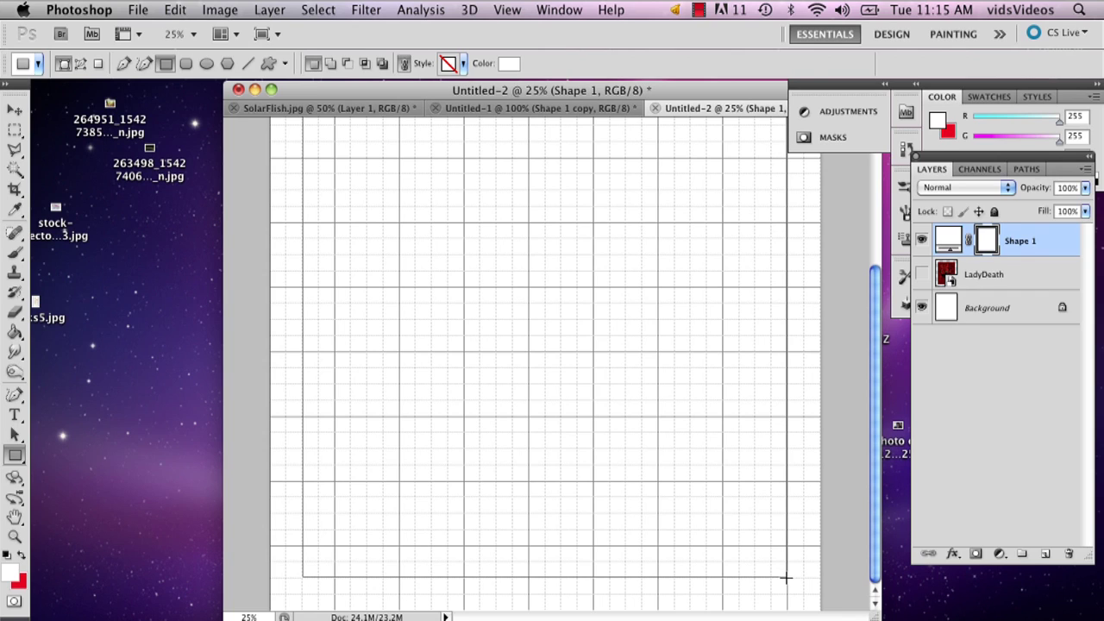
Fit the page on screen and give Shape 1 a 3 px red (f10808) Stroke effect.
{"action": "left_click", "coordinate": [14, 537]}
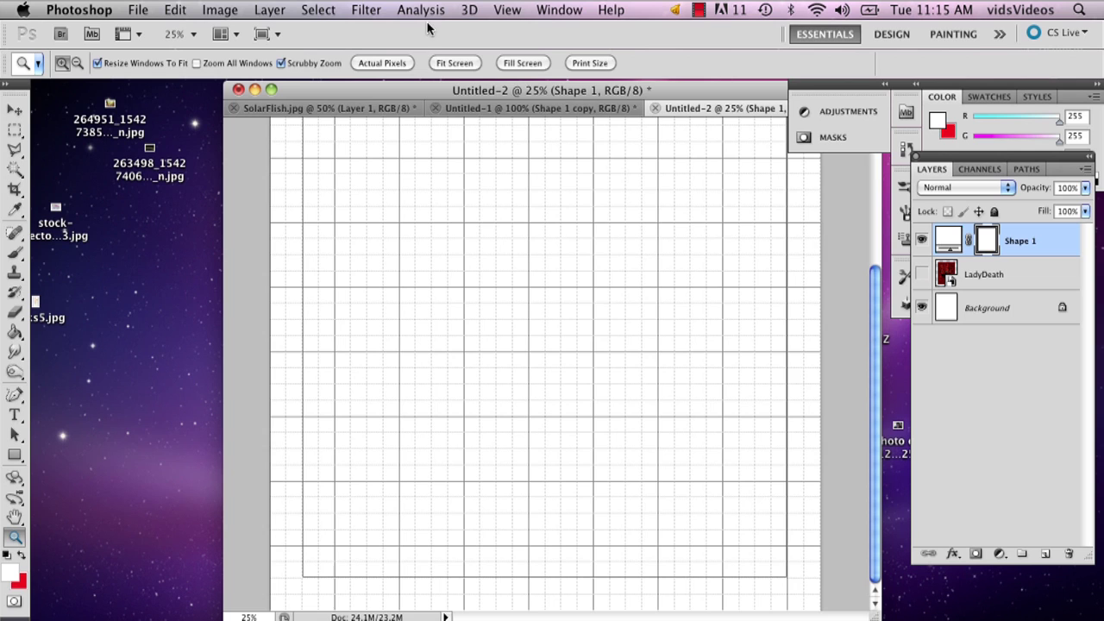
{"action": "left_click", "coordinate": [455, 63]}
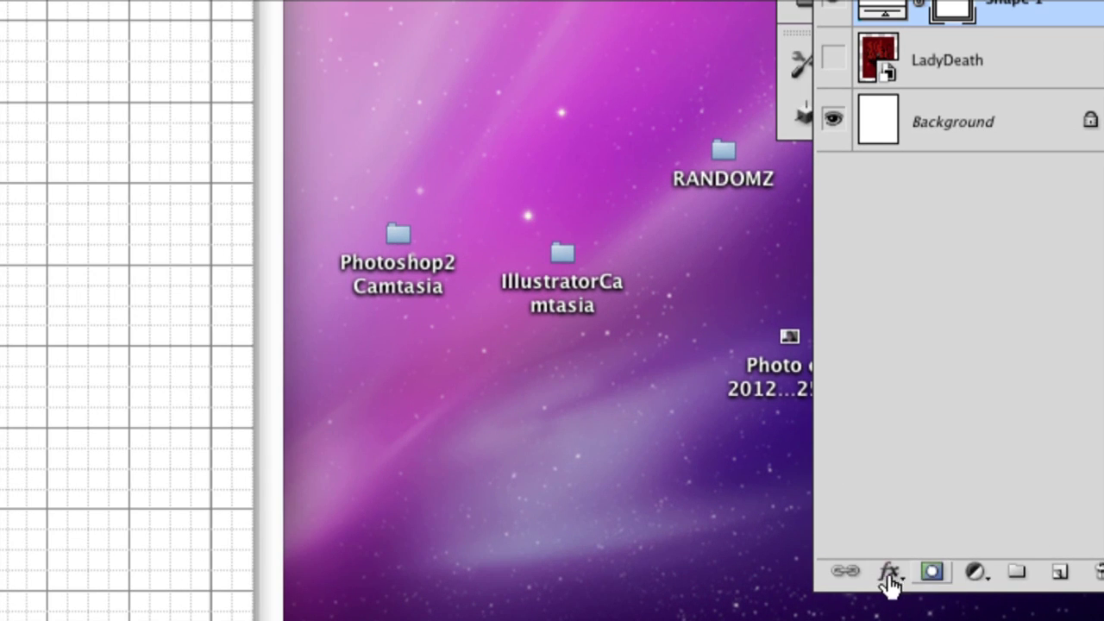
{"action": "left_click", "coordinate": [889, 574]}
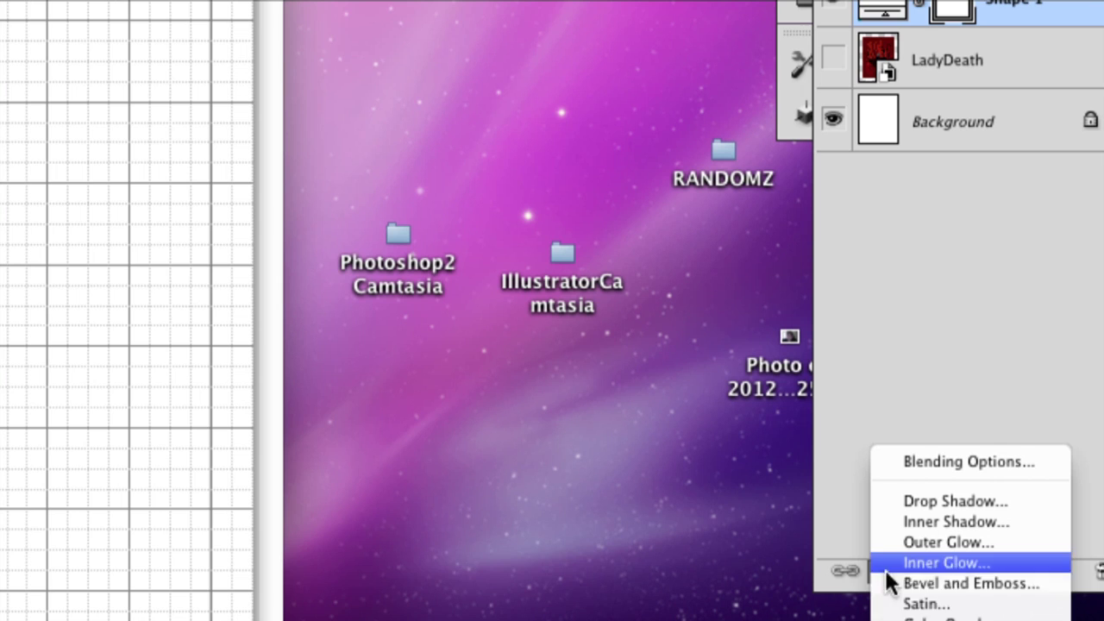
{"action": "left_click", "coordinate": [927, 620]}
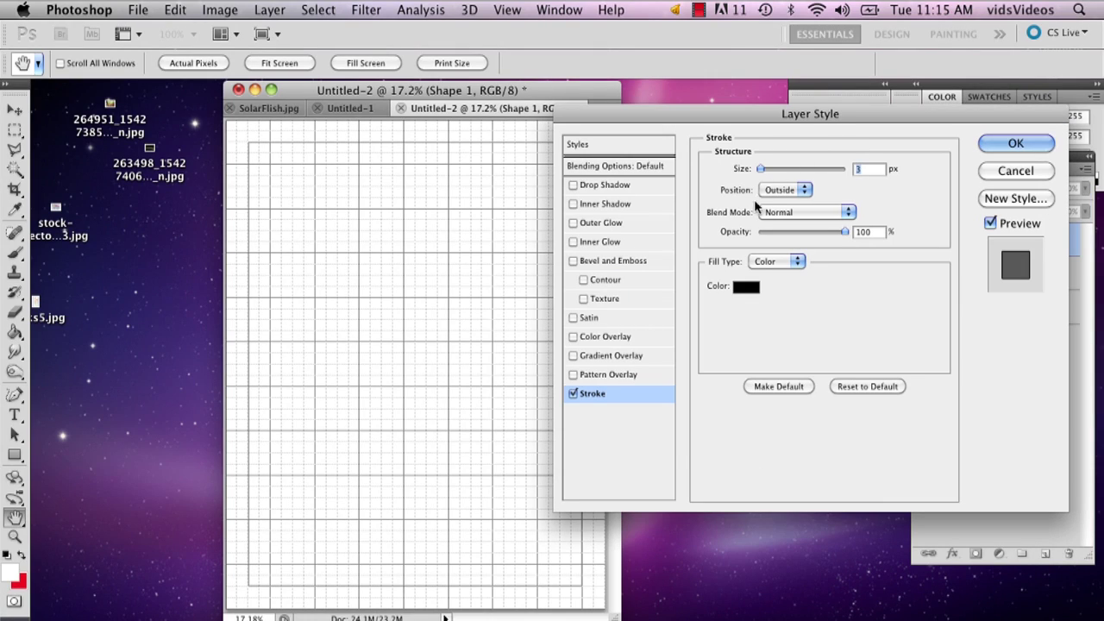
{"action": "left_click", "coordinate": [746, 286]}
{"action": "left_click", "coordinate": [833, 194]}
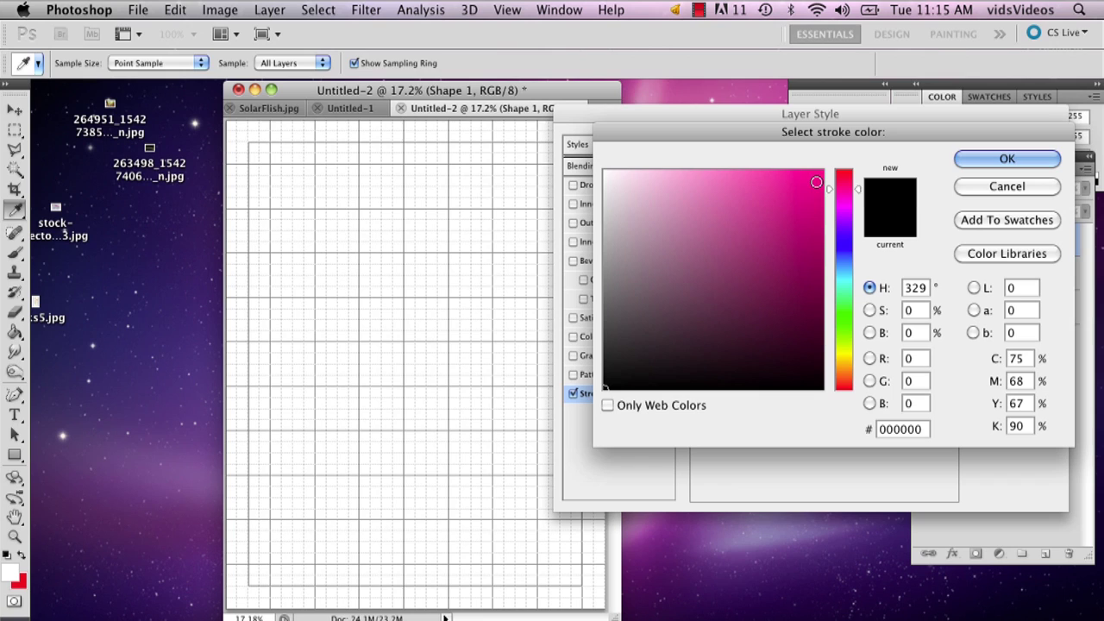
{"action": "left_click", "coordinate": [815, 180]}
{"action": "left_click_drag", "start_coordinate": [849, 188], "coordinate": [854, 167]}
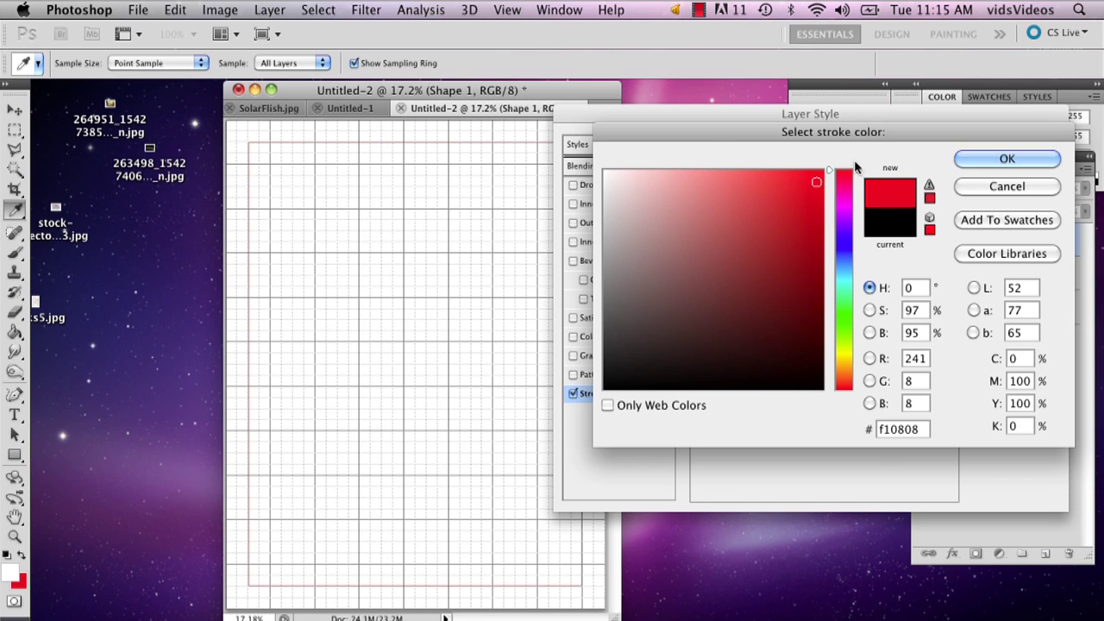
{"action": "left_click", "coordinate": [1011, 158]}
{"action": "left_click", "coordinate": [1045, 143]}
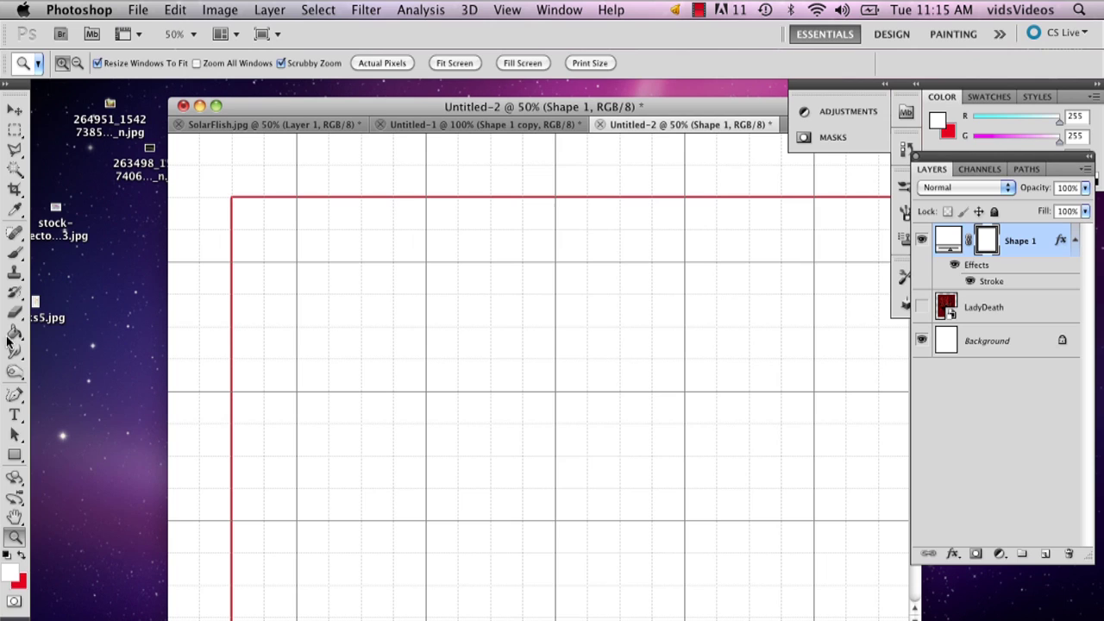
With the Line tool and near-black 070707 foreground, draw a short crop mark left of the trim corner.
{"action": "left_click_drag", "start_coordinate": [15, 455], "coordinate": [76, 515]}
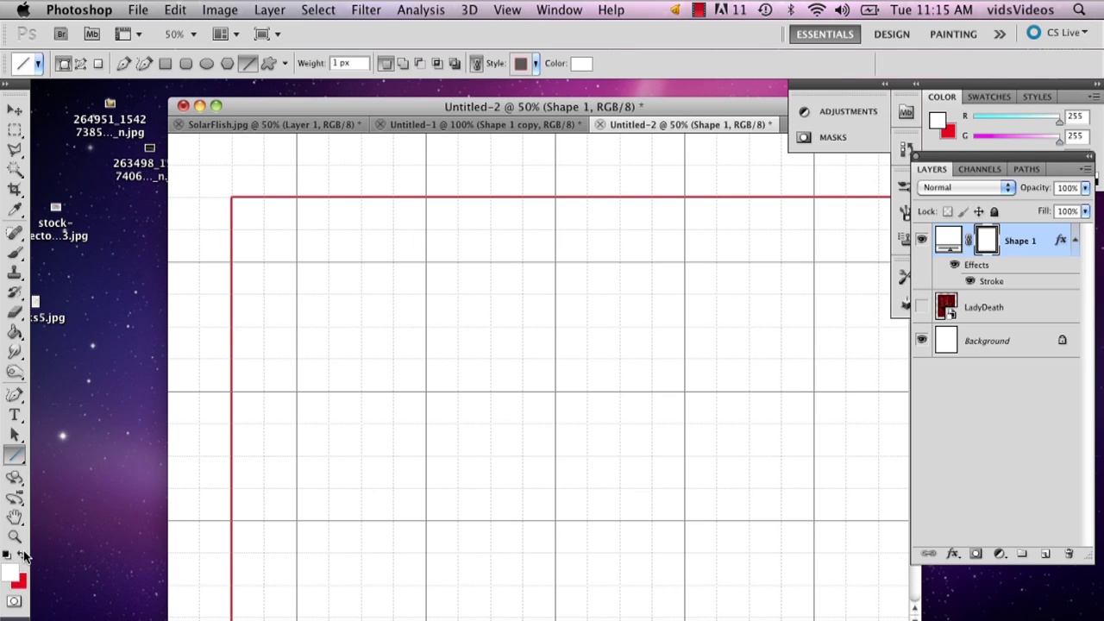
{"action": "left_click", "coordinate": [24, 556]}
{"action": "left_click", "coordinate": [11, 570]}
{"action": "left_click", "coordinate": [606, 389]}
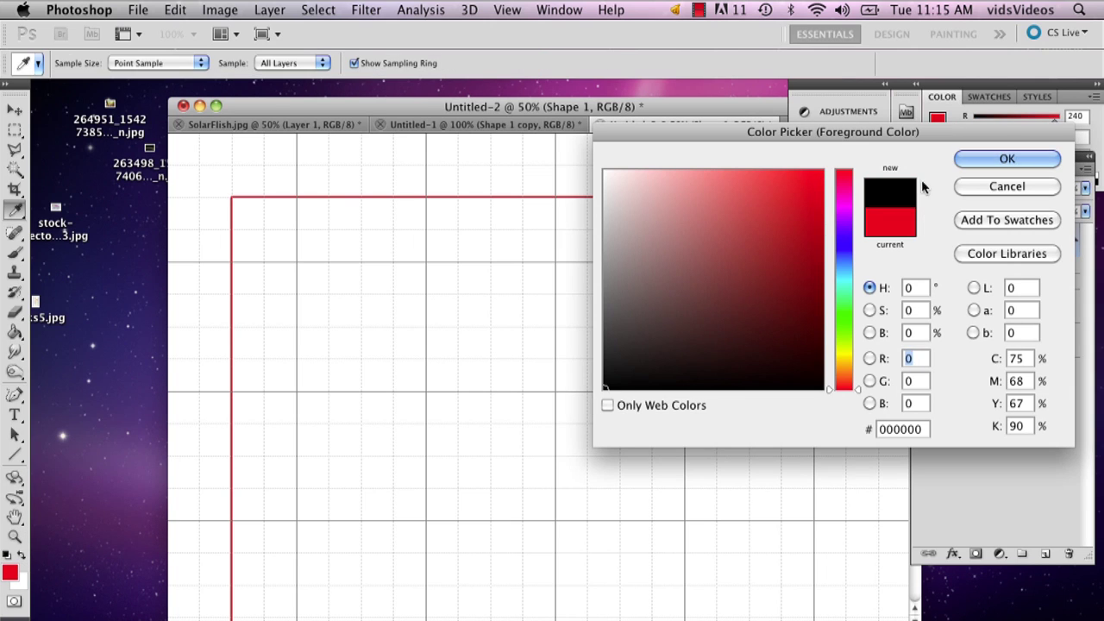
{"action": "left_click", "coordinate": [987, 186]}
{"action": "left_click", "coordinate": [9, 571]}
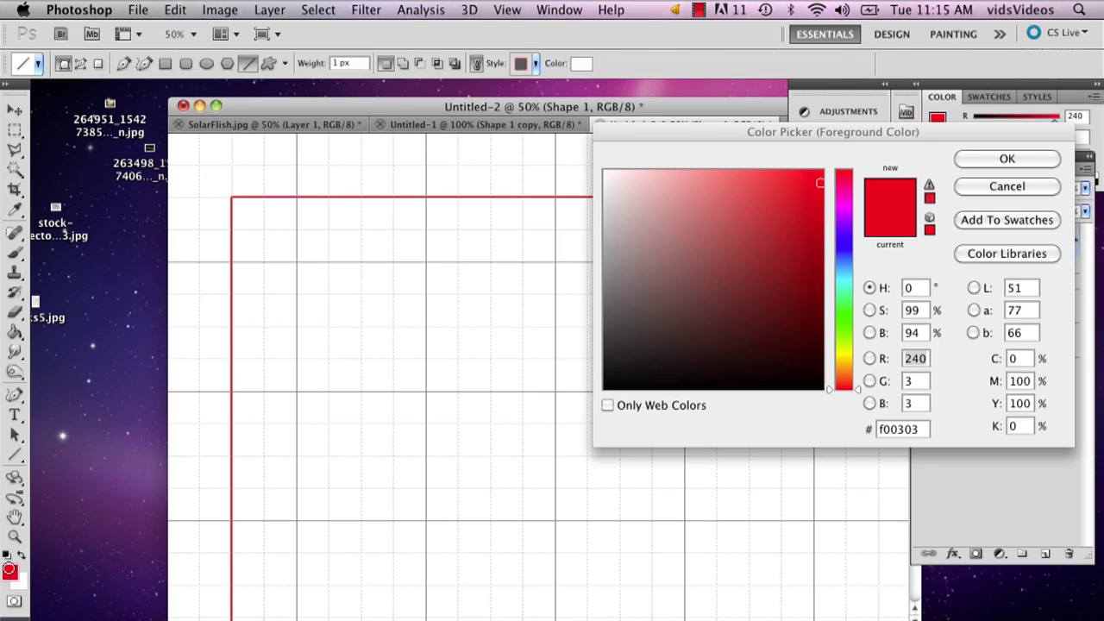
{"action": "left_click", "coordinate": [606, 383]}
{"action": "left_click", "coordinate": [1006, 158]}
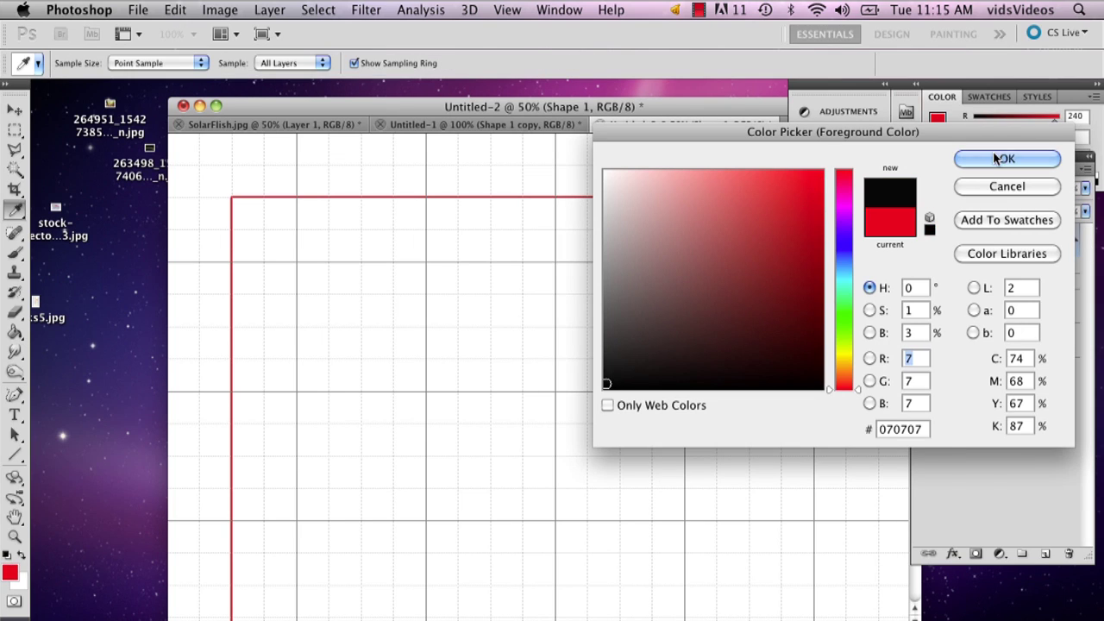
{"action": "left_click_drag", "start_coordinate": [199, 197], "coordinate": [167, 198]}
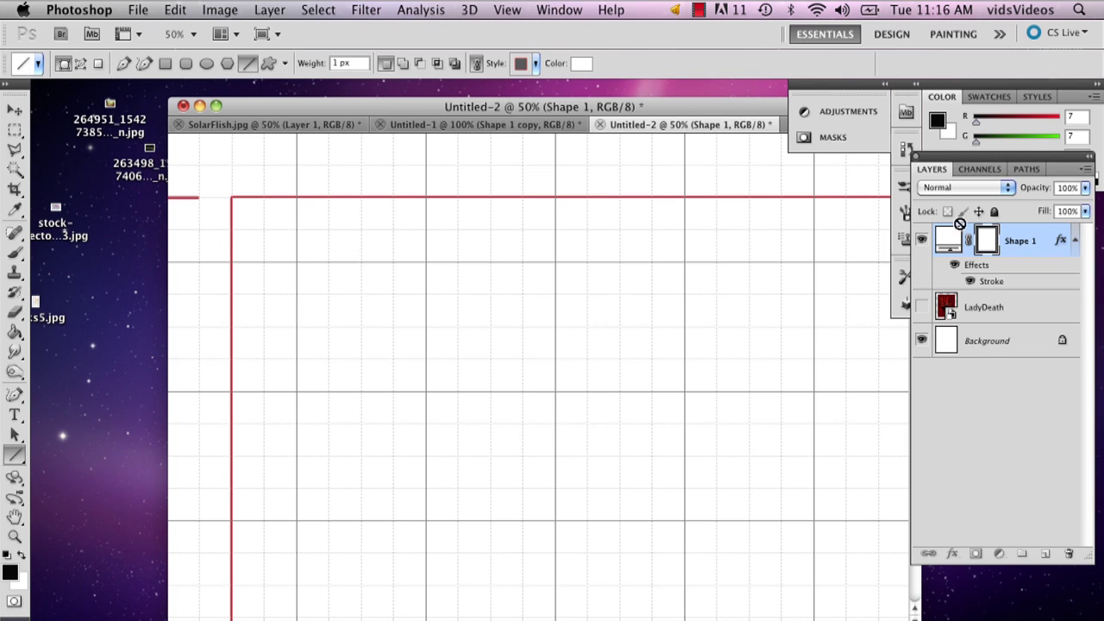
Draw trial top-left crop marks, then delete their Stroke effect and the Shape 2 layer.
{"action": "left_click", "coordinate": [1045, 553]}
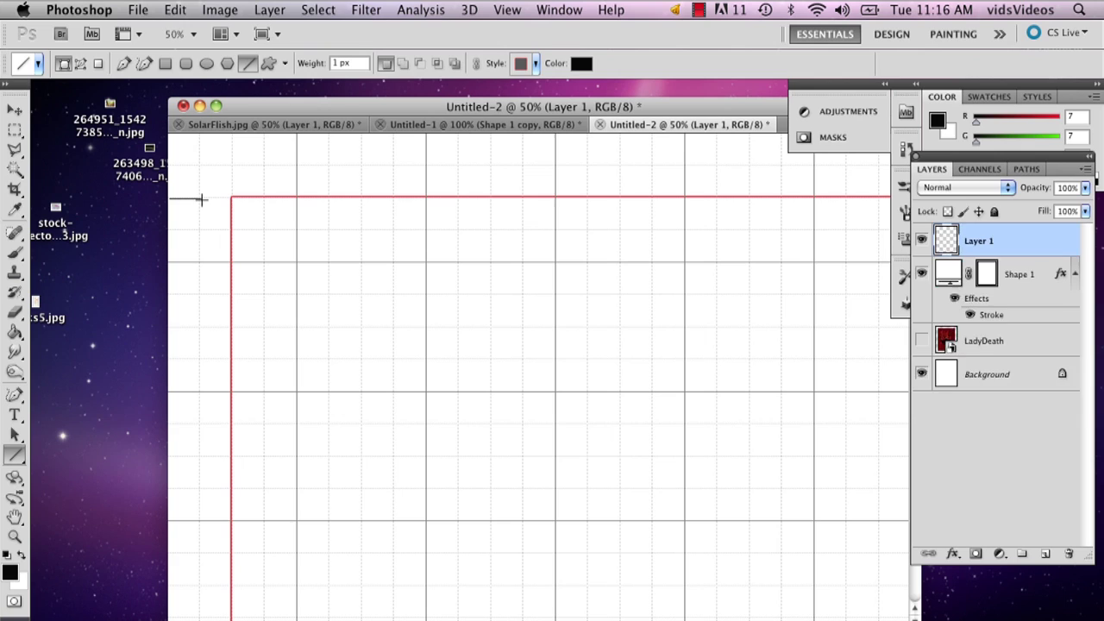
{"action": "left_click_drag", "start_coordinate": [201, 200], "coordinate": [203, 199]}
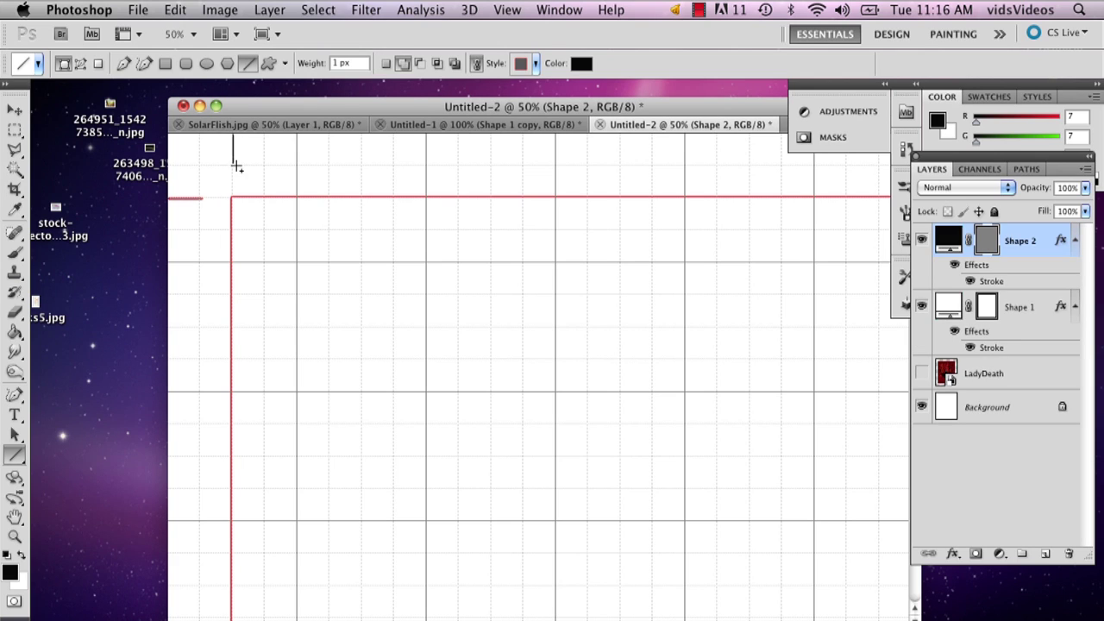
{"action": "left_click_drag", "start_coordinate": [235, 166], "coordinate": [233, 164]}
{"action": "mouse_move", "coordinate": [1005, 283]}
{"action": "left_mouse_down"}
{"action": "mouse_move", "coordinate": [1084, 480]}
{"action": "mouse_move", "coordinate": [1070, 554]}
{"action": "left_mouse_up"}
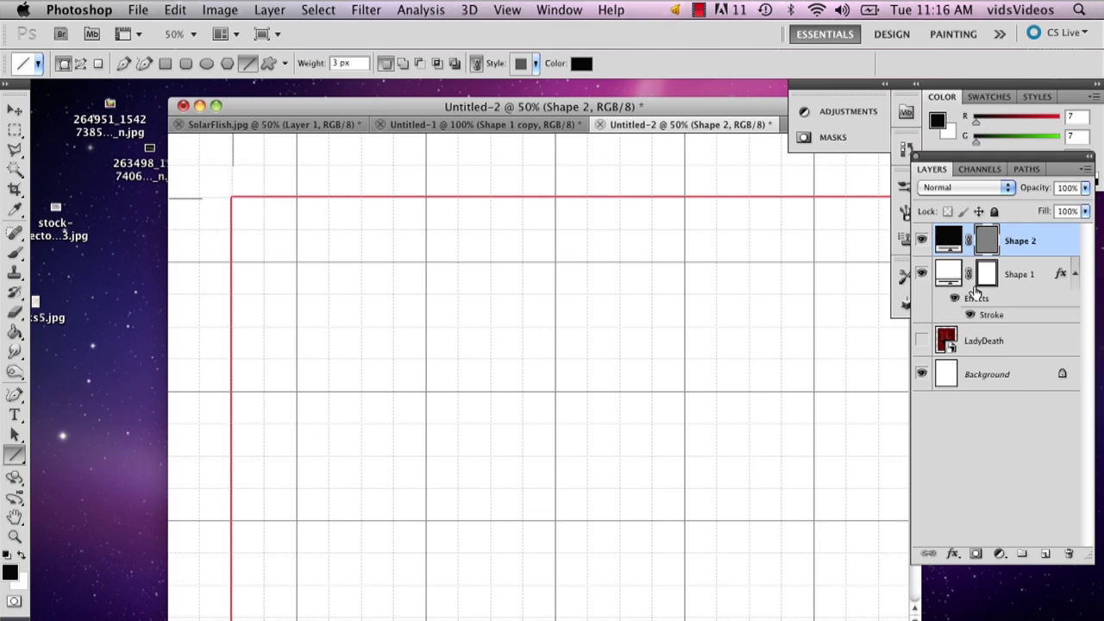
{"action": "left_click_drag", "start_coordinate": [1021, 252], "coordinate": [1069, 554]}
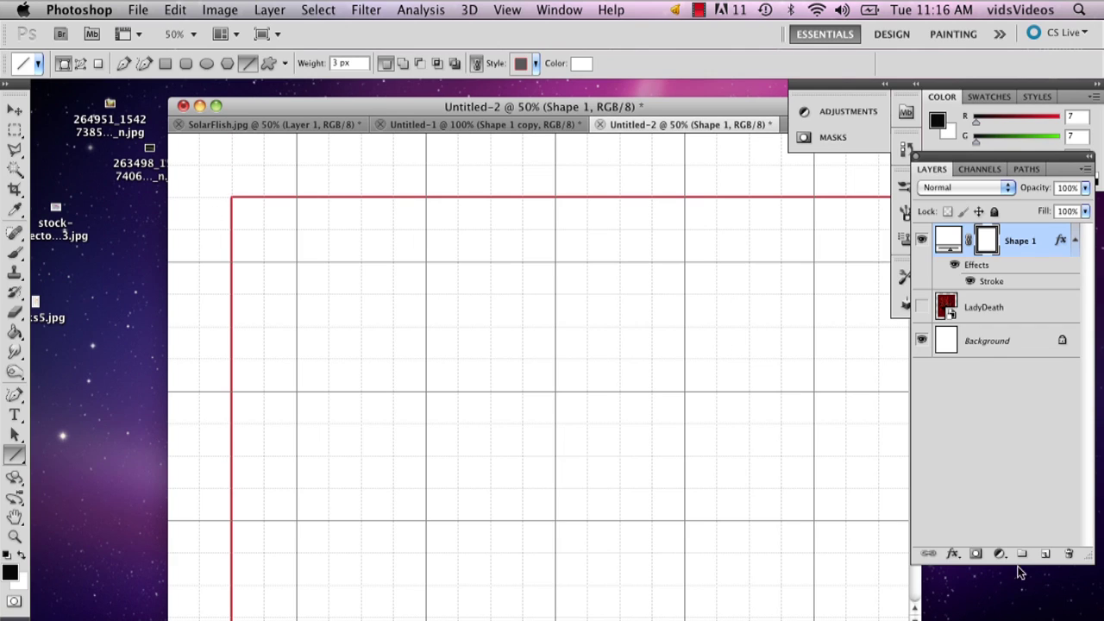
On a new layer, draw 3 px horizontal and vertical top-left crop marks and remove their stroke.
{"action": "left_click", "coordinate": [1045, 553]}
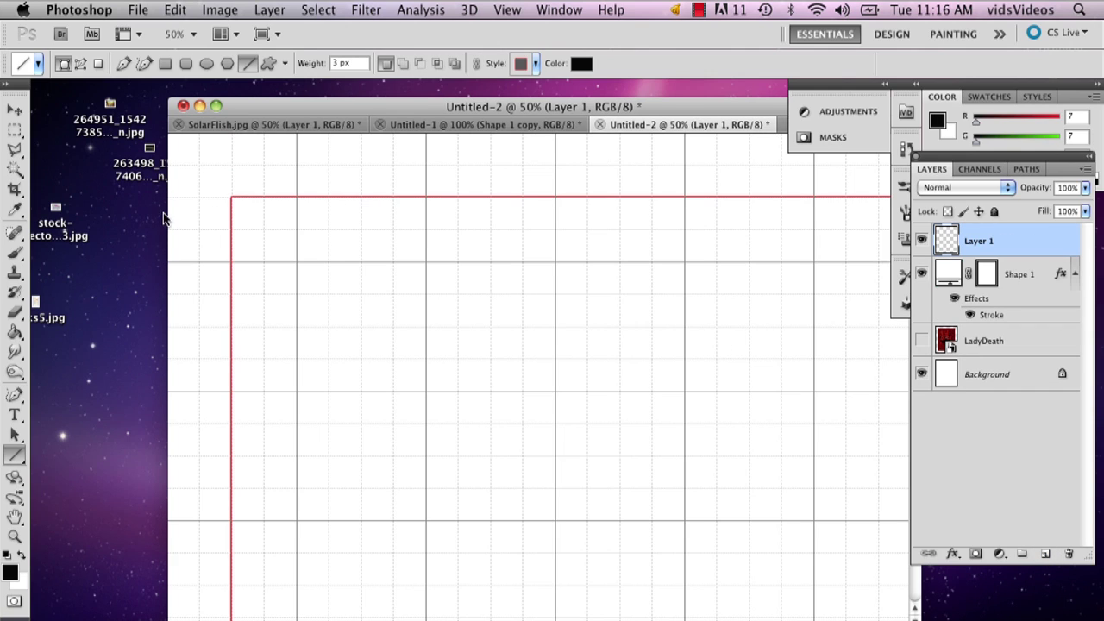
{"action": "key", "text": "F7"}
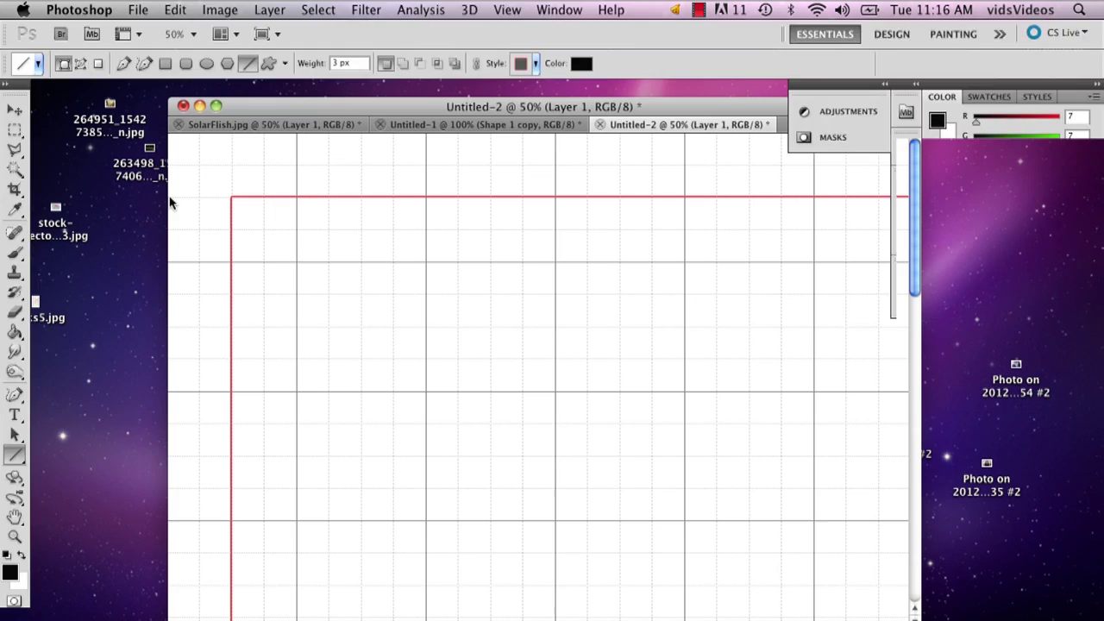
{"action": "key", "text": "F7"}
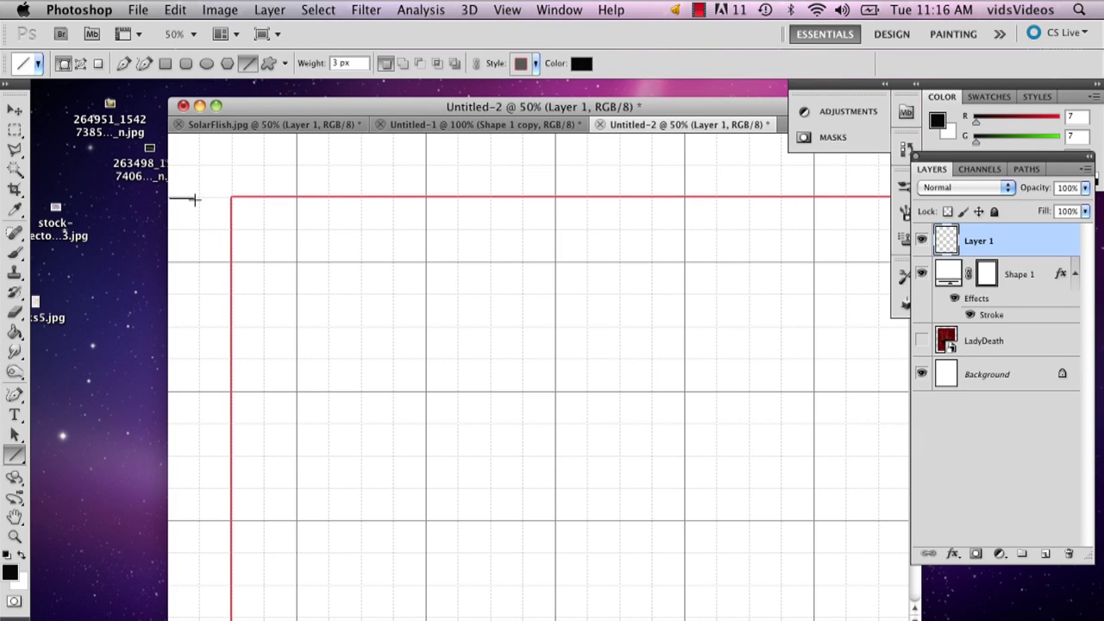
{"action": "left_click_drag", "start_coordinate": [199, 200], "coordinate": [200, 199]}
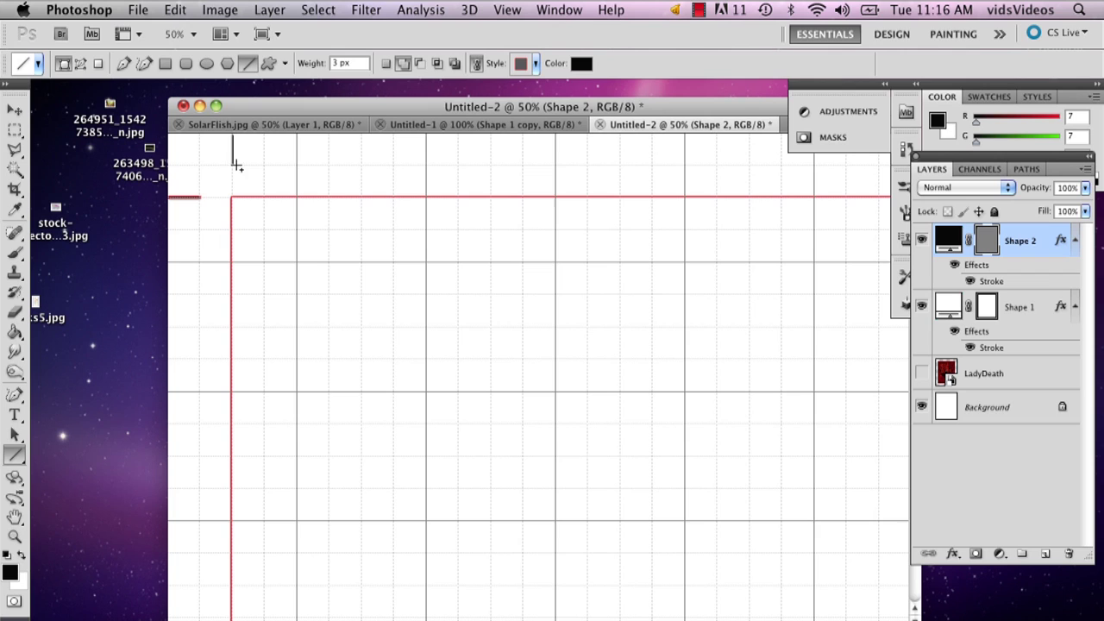
{"action": "left_click_drag", "start_coordinate": [236, 166], "coordinate": [232, 164]}
{"action": "left_click_drag", "start_coordinate": [1034, 274], "coordinate": [1071, 554]}
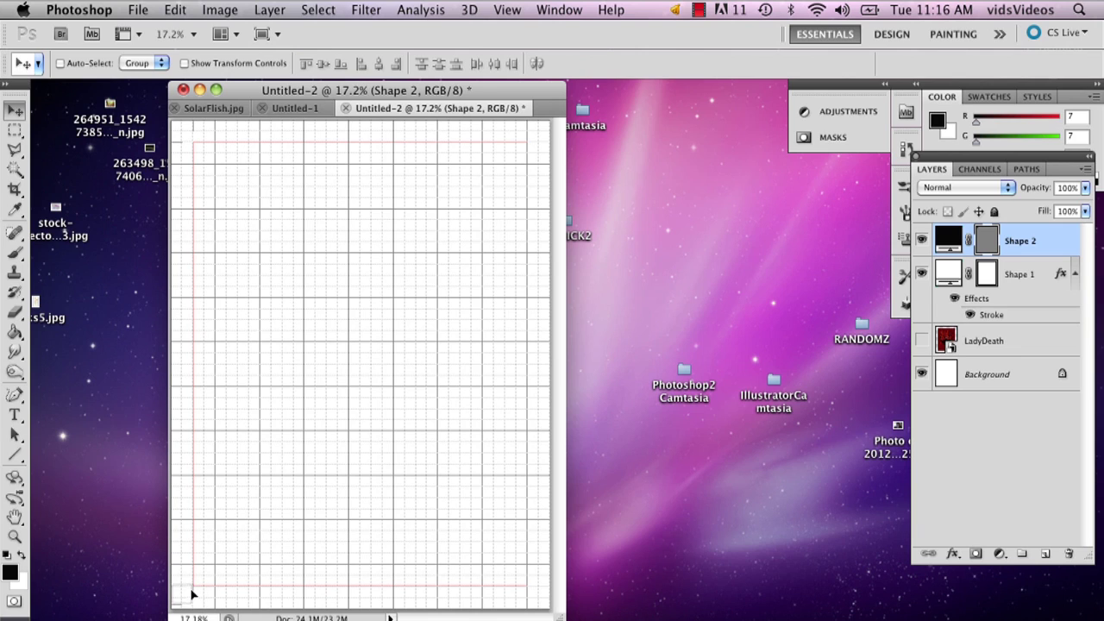
Delete the stray duplicate of the crop-mark layer made with Cmd+J.
{"action": "key", "text": "super+j"}
{"action": "key", "text": "m"}
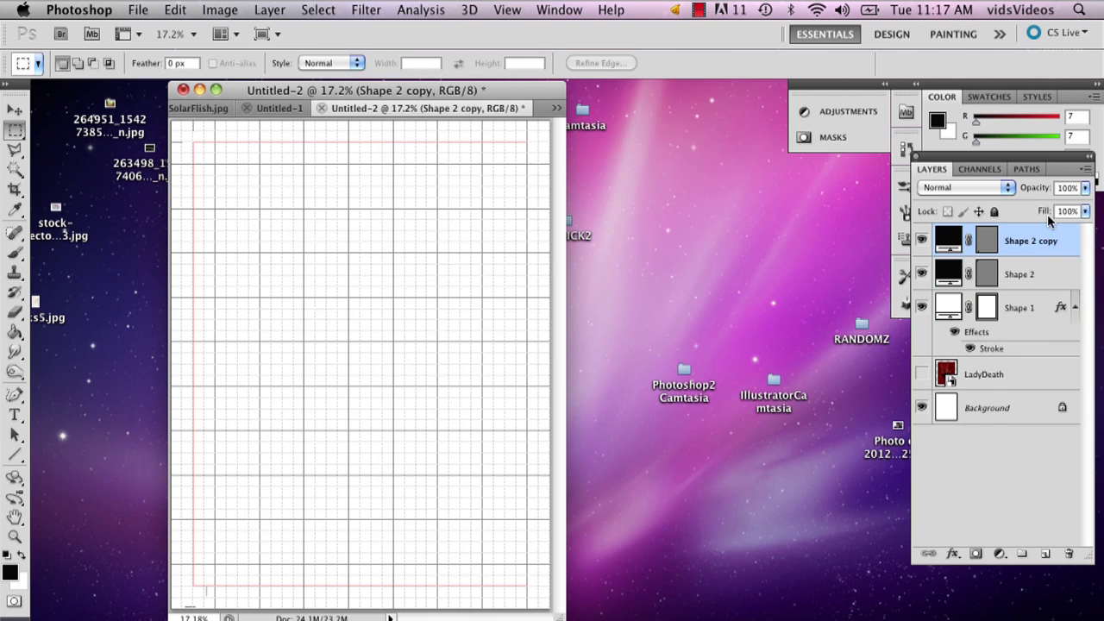
{"action": "left_click_drag", "start_coordinate": [1043, 240], "coordinate": [1069, 552]}
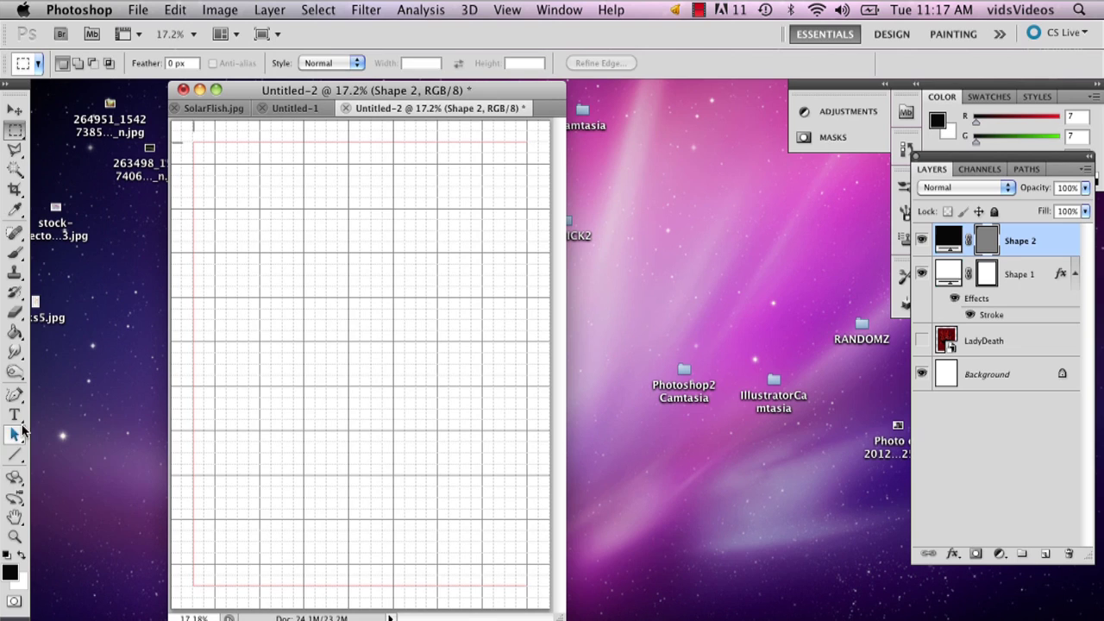
Zoom the page to 100% actual size.
{"action": "left_click", "coordinate": [15, 455]}
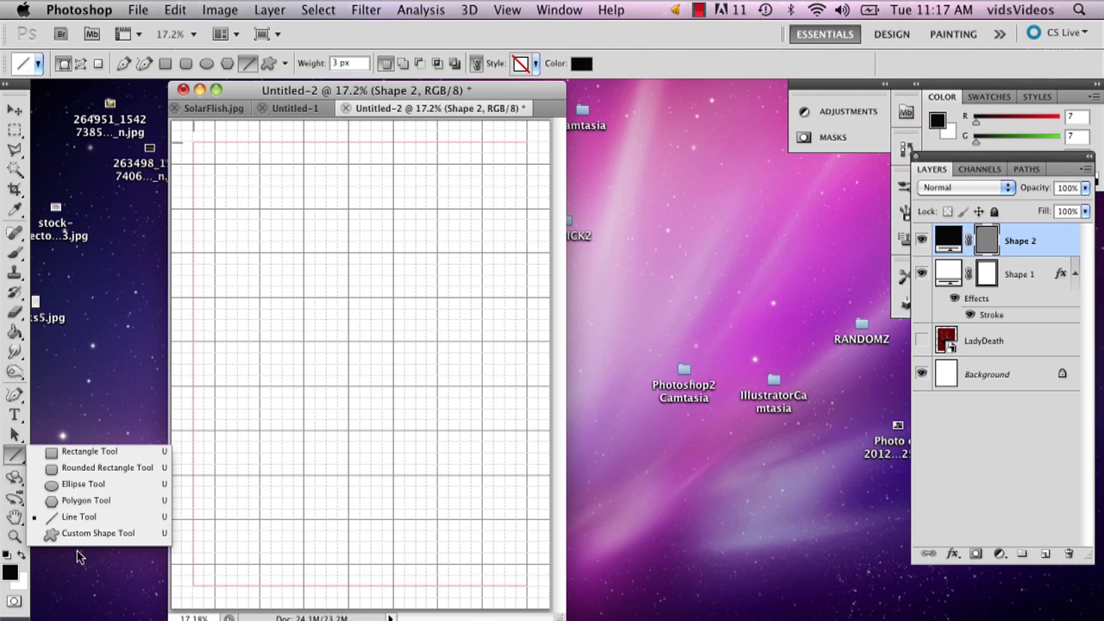
{"action": "left_click", "coordinate": [14, 536]}
{"action": "double_click", "coordinate": [14, 536]}
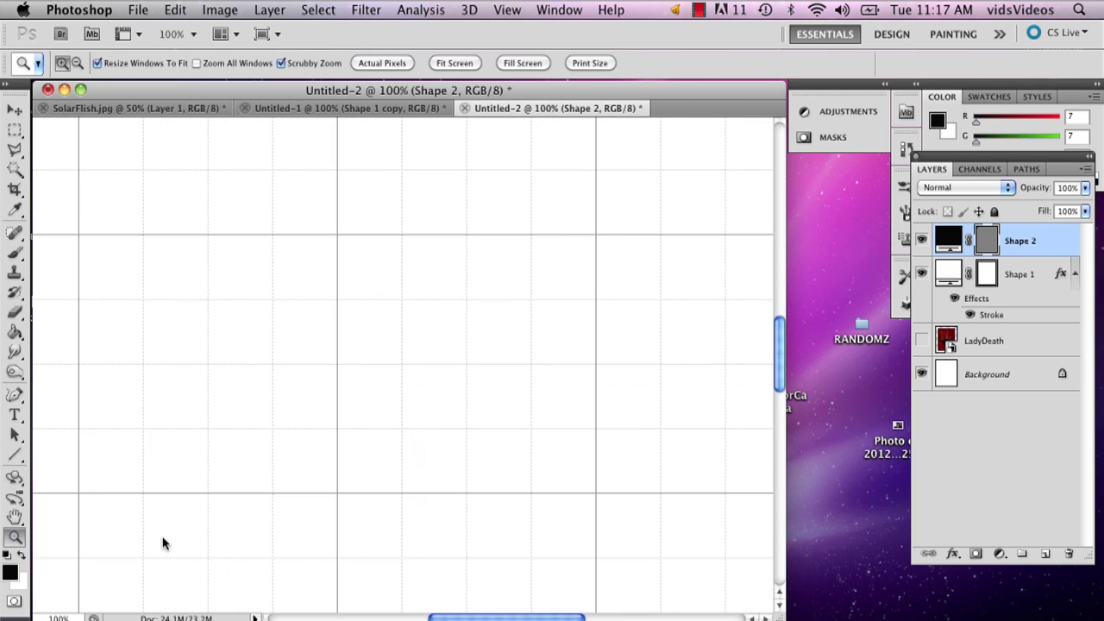
Zoom into the bottom-right corner and draw vertical and horizontal crop marks outside it.
{"action": "left_click", "coordinate": [469, 65]}
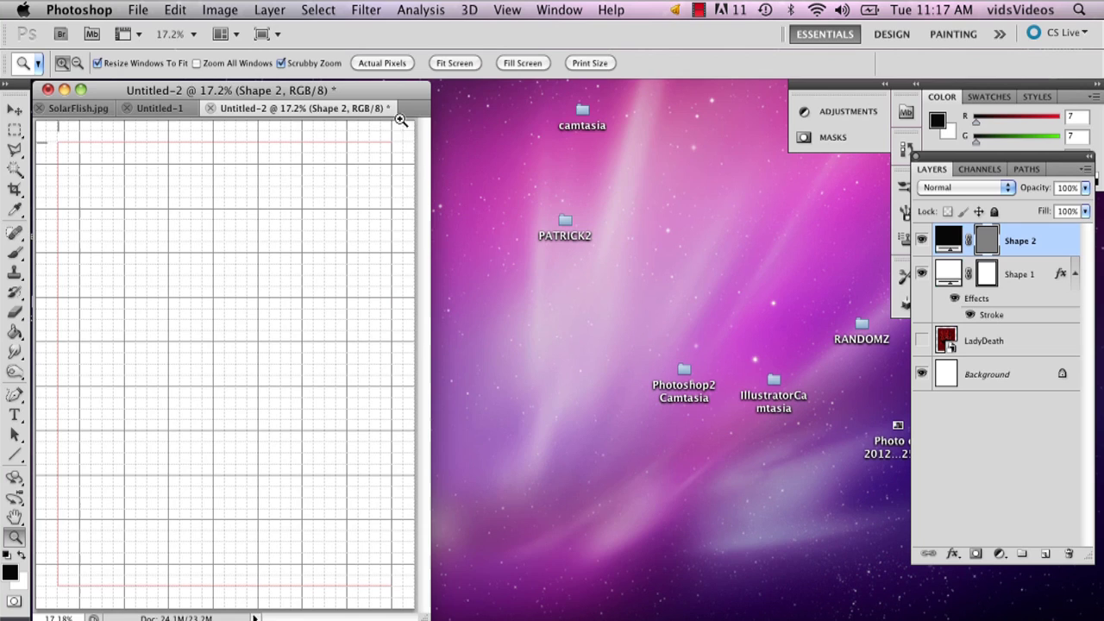
{"action": "left_click", "coordinate": [65, 591]}
{"action": "left_click", "coordinate": [62, 593]}
{"action": "left_click", "coordinate": [72, 550]}
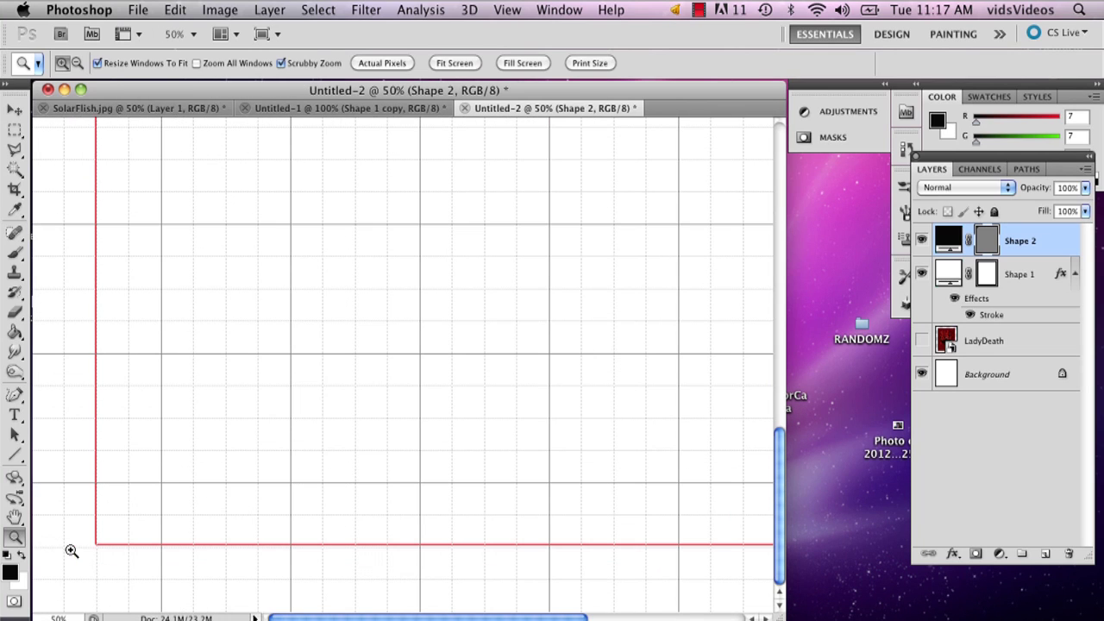
{"action": "left_click", "coordinate": [14, 454]}
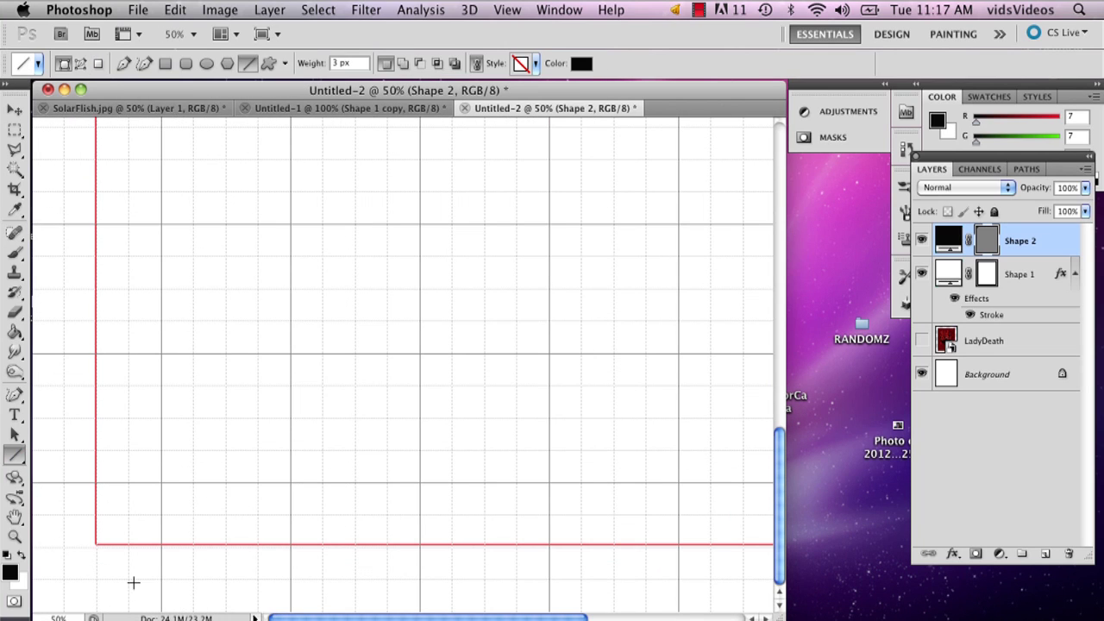
{"action": "key", "text": "shift"}
{"action": "left_click_drag", "start_coordinate": [278, 618], "coordinate": [875, 616]}
{"action": "key", "text": "shift"}
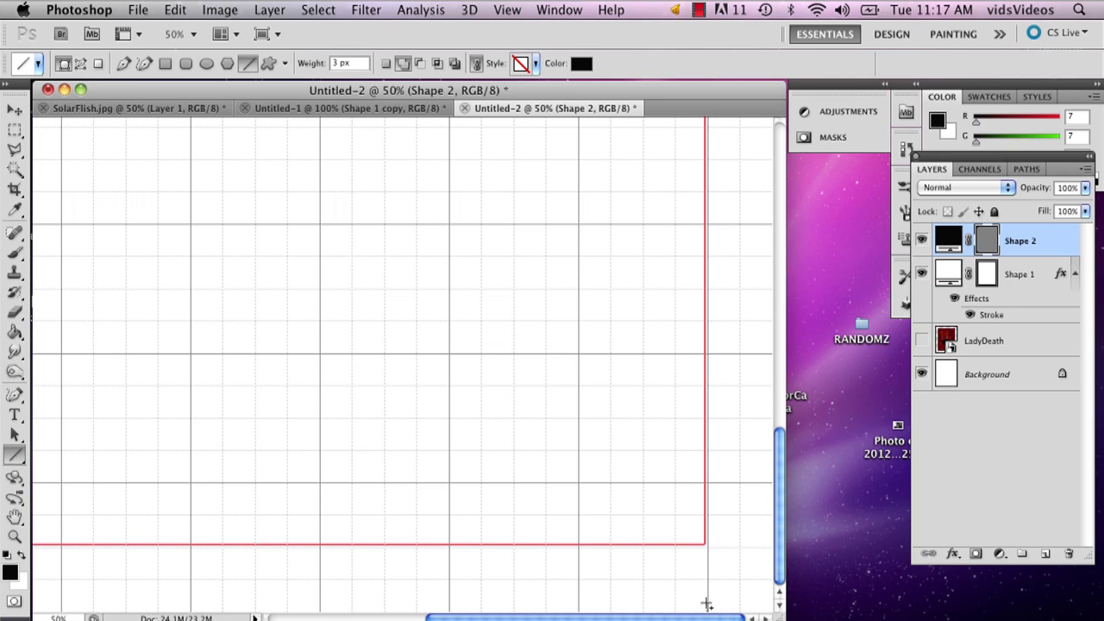
{"action": "left_click_drag", "start_coordinate": [705, 582], "coordinate": [707, 579]}
{"action": "left_click_drag", "start_coordinate": [767, 545], "coordinate": [741, 546]}
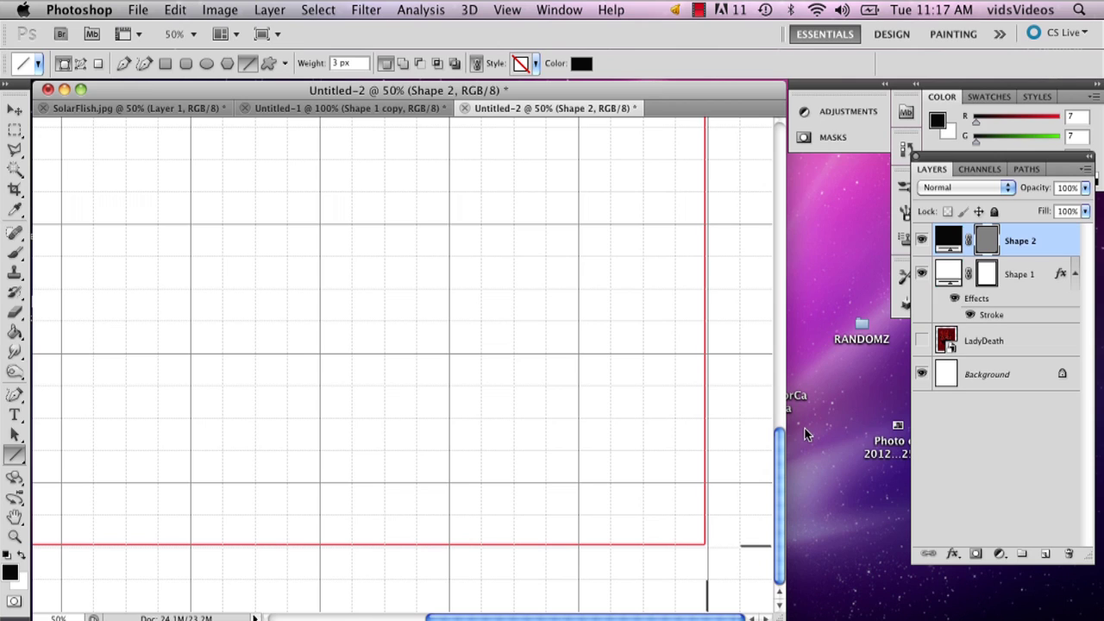
Nudge the Shape 1 red trim outline slightly down and right with the arrow keys.
{"action": "left_click", "coordinate": [13, 109]}
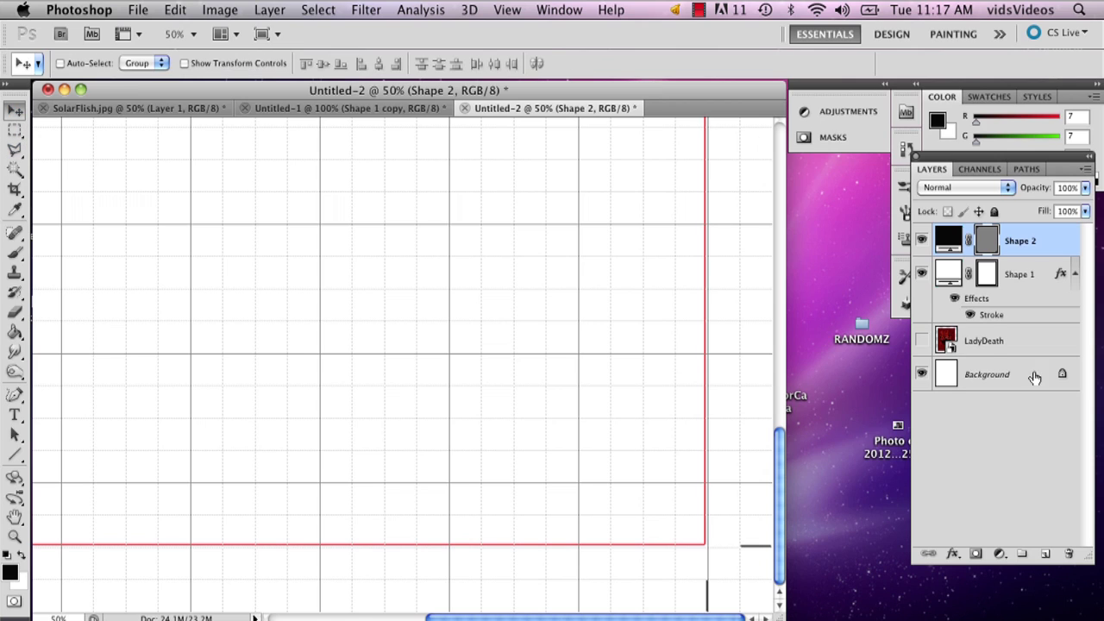
{"action": "left_click", "coordinate": [1006, 276]}
{"action": "key", "text": "Right"}
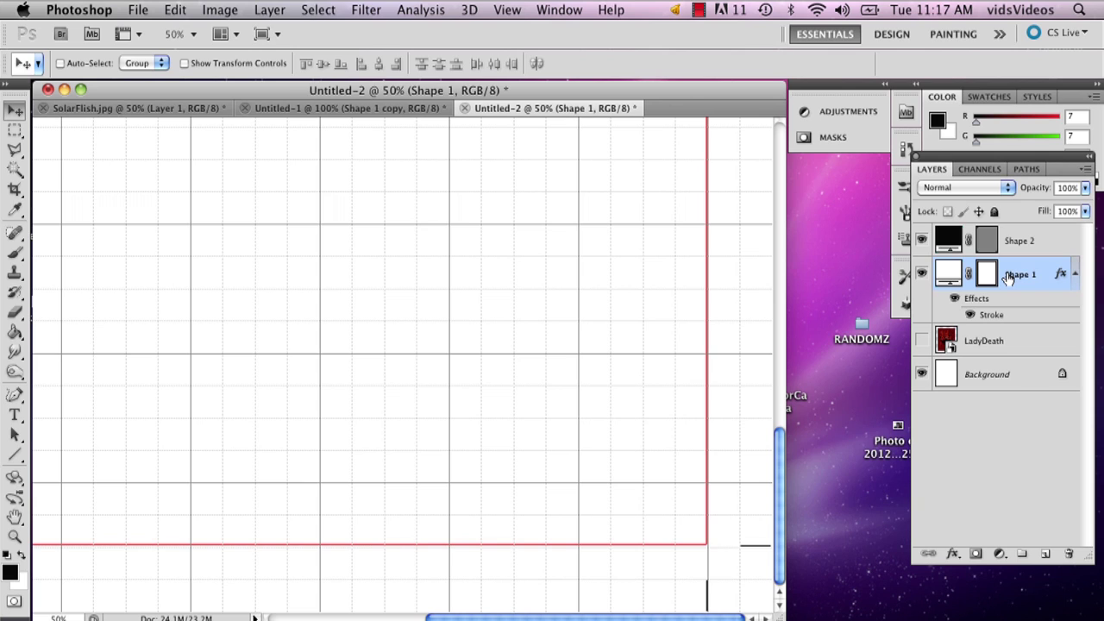
{"action": "key", "text": "Down"}
{"action": "key", "text": "Down"}
{"action": "key", "text": "Right"}
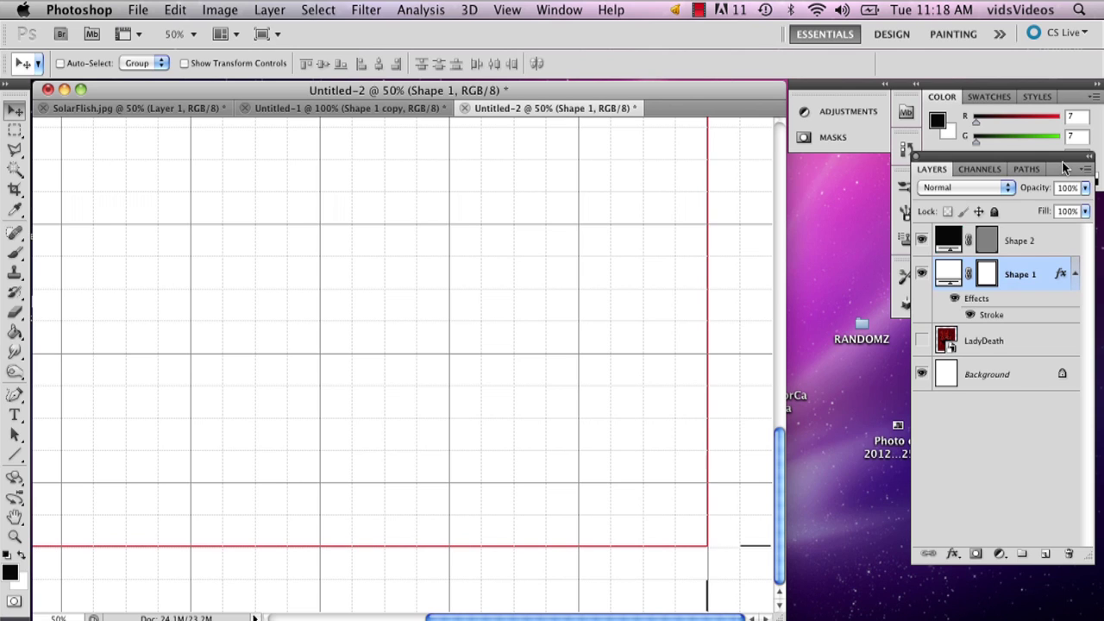
{"action": "left_click_drag", "start_coordinate": [780, 503], "coordinate": [791, 7]}
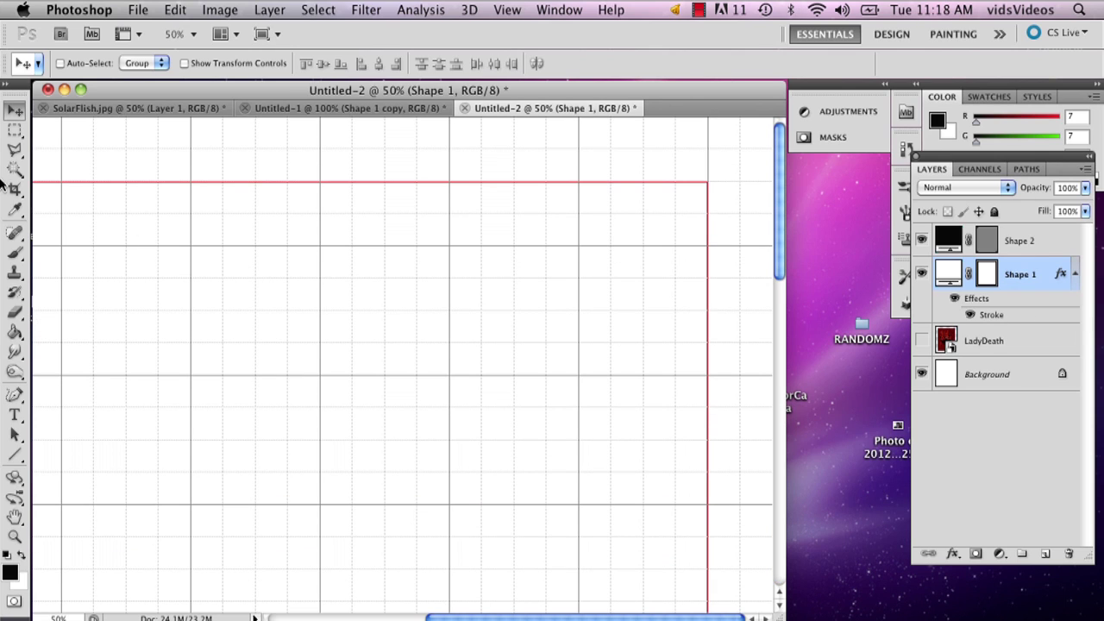
Draw vertical and horizontal crop marks outside the trim guide's top-right corner.
{"action": "left_click", "coordinate": [15, 453]}
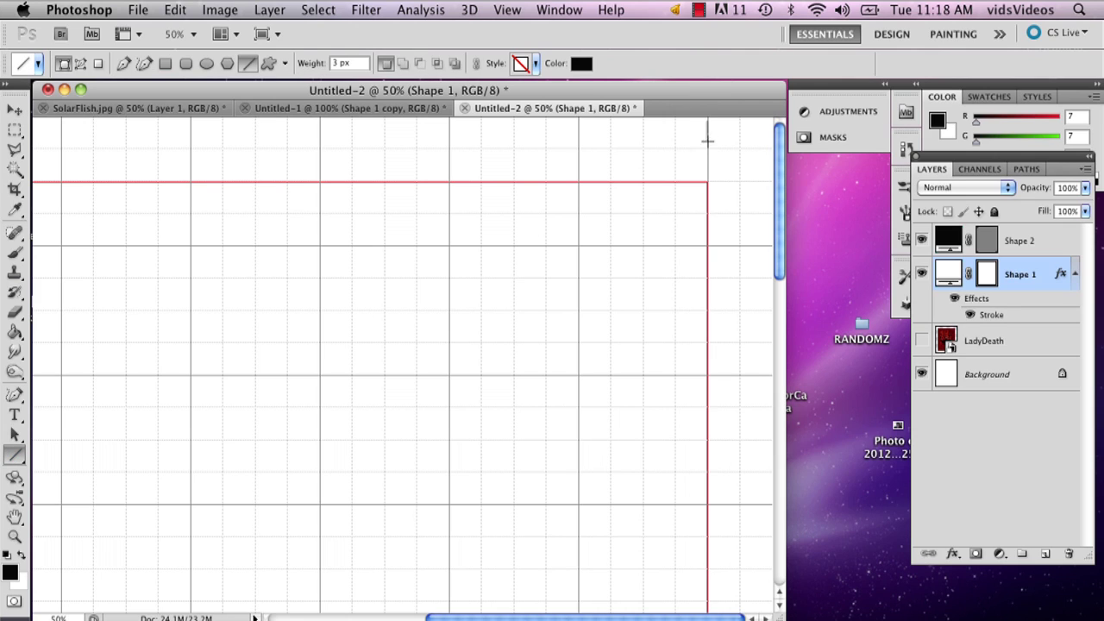
{"action": "left_click_drag", "start_coordinate": [708, 145], "coordinate": [708, 143]}
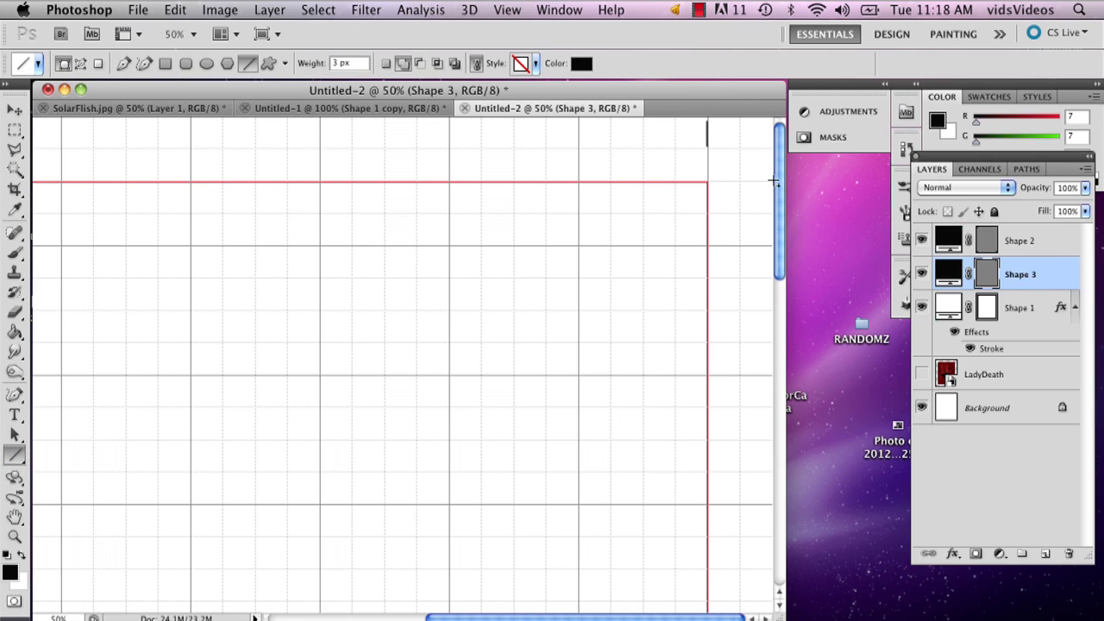
{"action": "left_click_drag", "start_coordinate": [740, 181], "coordinate": [845, 184]}
{"action": "left_click", "coordinate": [14, 536]}
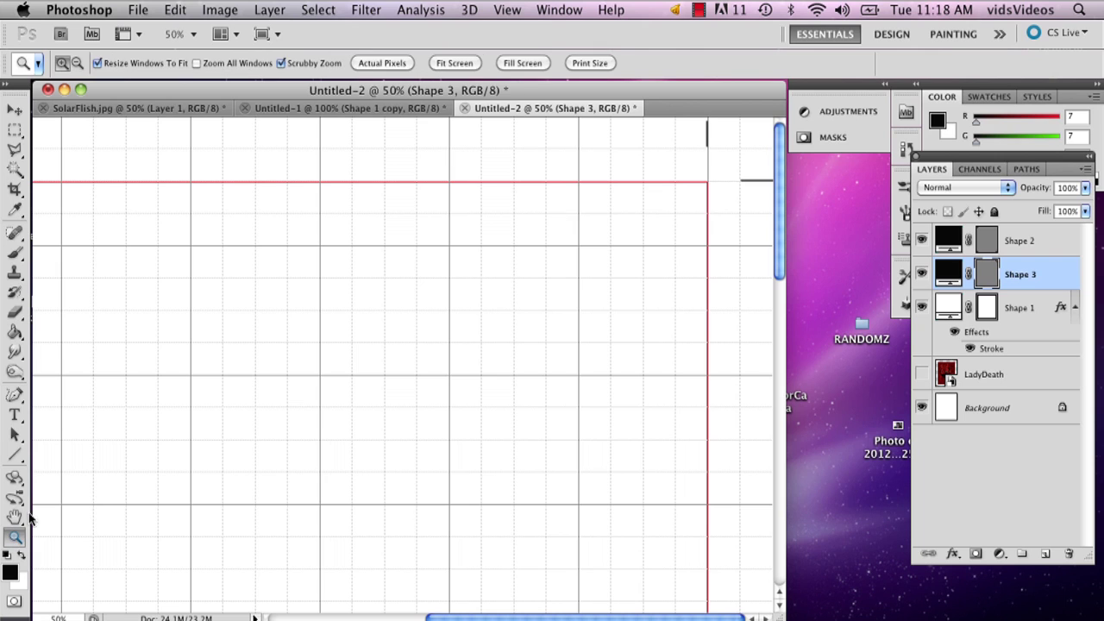
Fit the page on screen, turn the grid off via View > Show, and shift the window right.
{"action": "left_click", "coordinate": [457, 67]}
{"action": "left_click", "coordinate": [516, 9]}
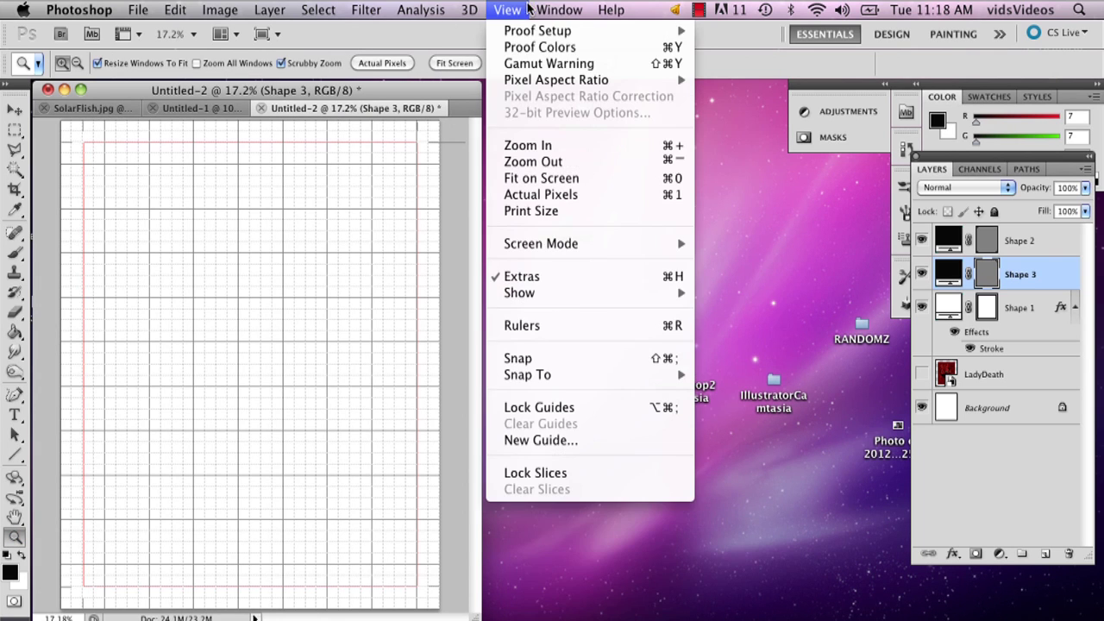
{"action": "mouse_move", "coordinate": [601, 294]}
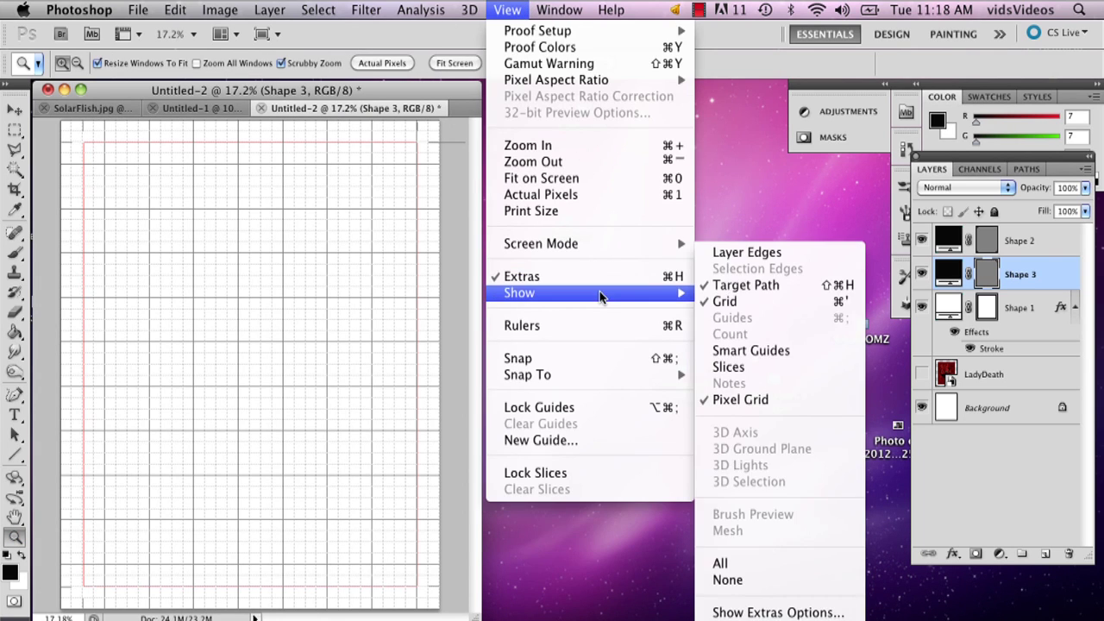
{"action": "left_click", "coordinate": [759, 309]}
{"action": "left_click_drag", "start_coordinate": [325, 97], "coordinate": [490, 94]}
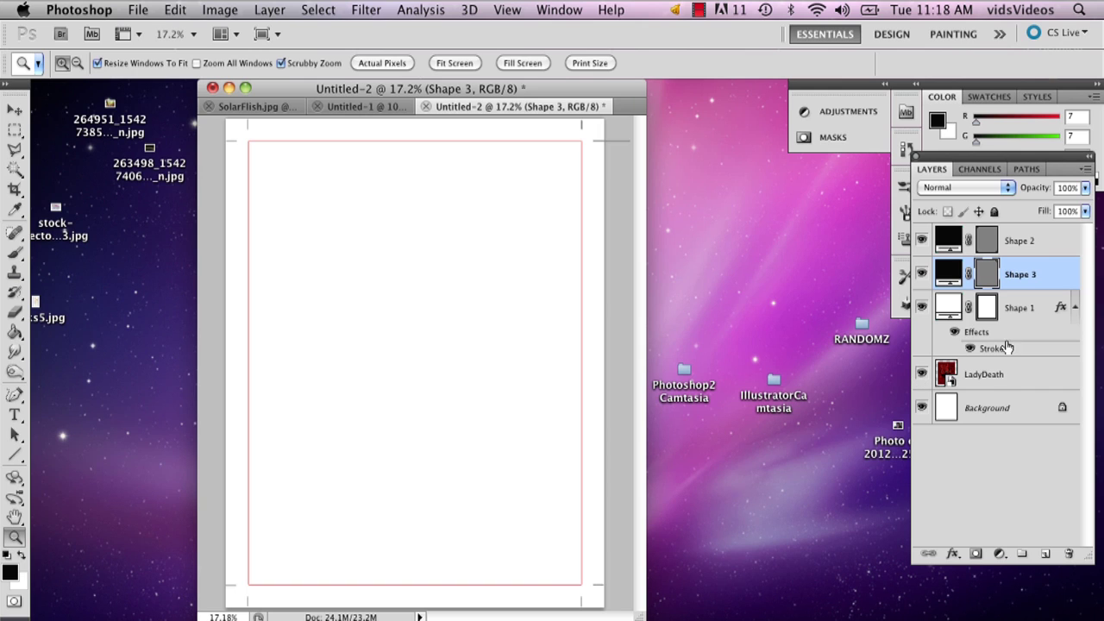
Move the LadyDeath layer to the top of the layer stack.
{"action": "left_click_drag", "start_coordinate": [997, 344], "coordinate": [999, 235]}
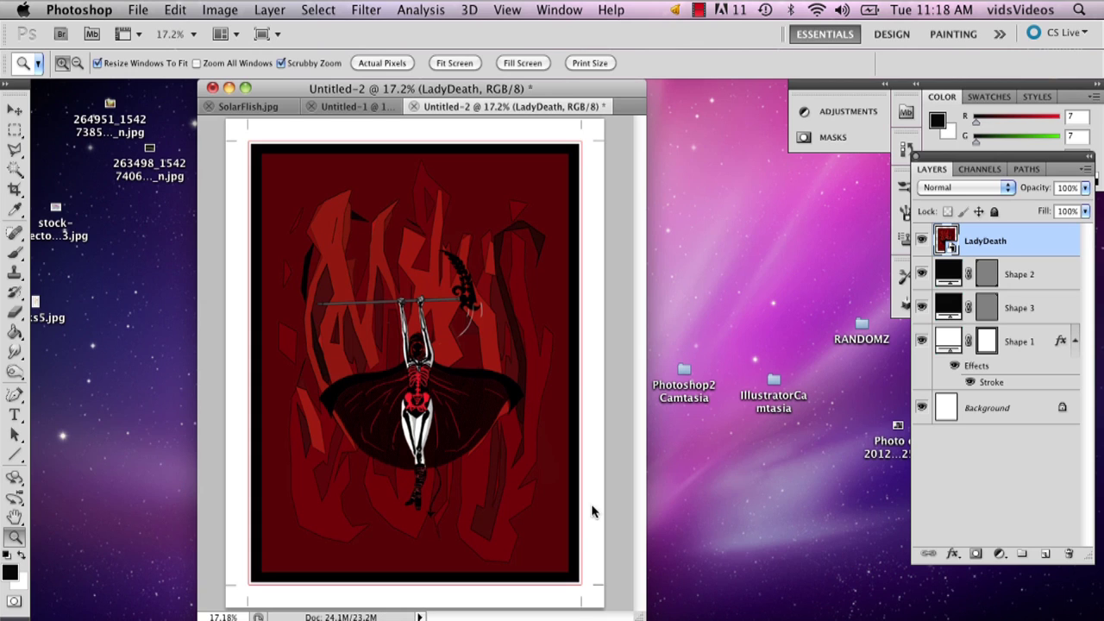
{"action": "left_click_drag", "start_coordinate": [529, 92], "coordinate": [501, 99]}
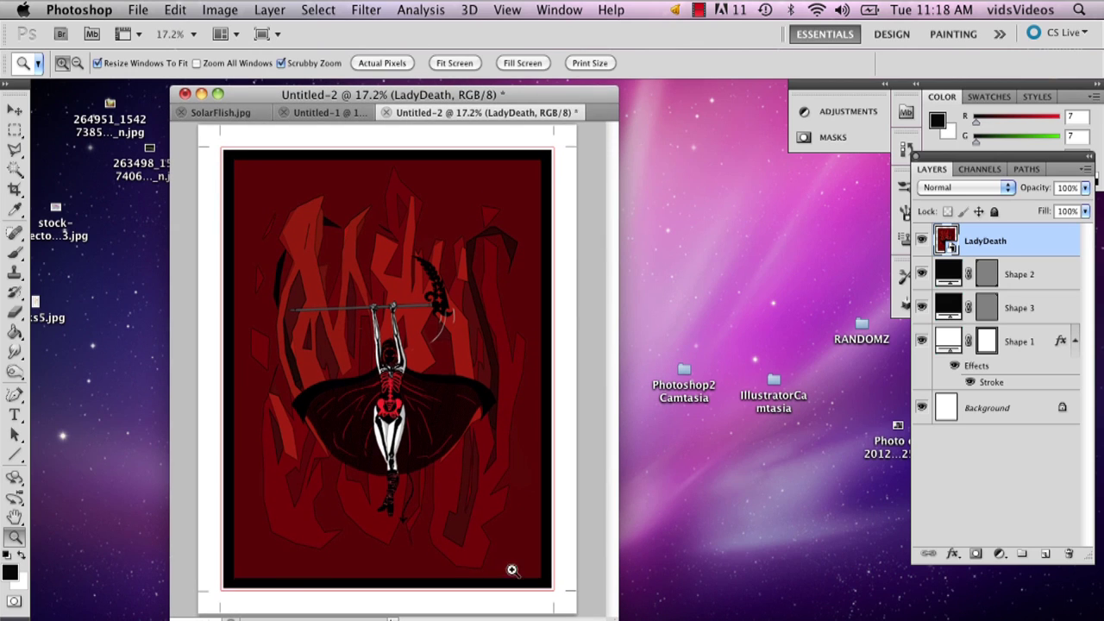
{"action": "left_click", "coordinate": [15, 129]}
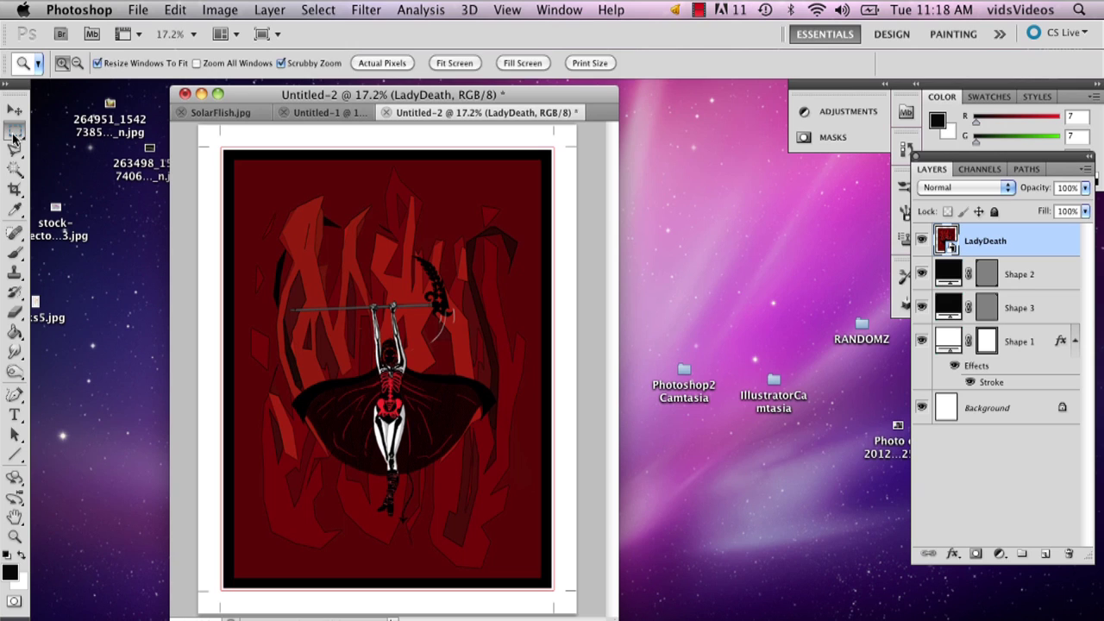
Free Transform the LadyDeath artwork to about 342% by 328% so it overfills the trim.
{"action": "right_click", "coordinate": [255, 162]}
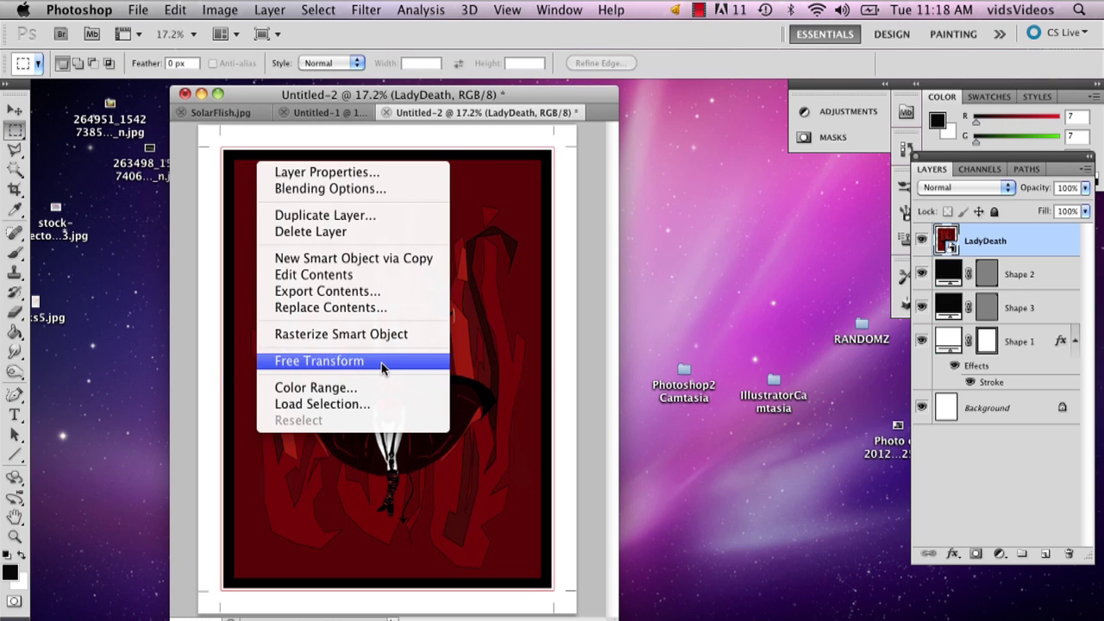
{"action": "left_click", "coordinate": [390, 360]}
{"action": "left_click_drag", "start_coordinate": [557, 146], "coordinate": [557, 149]}
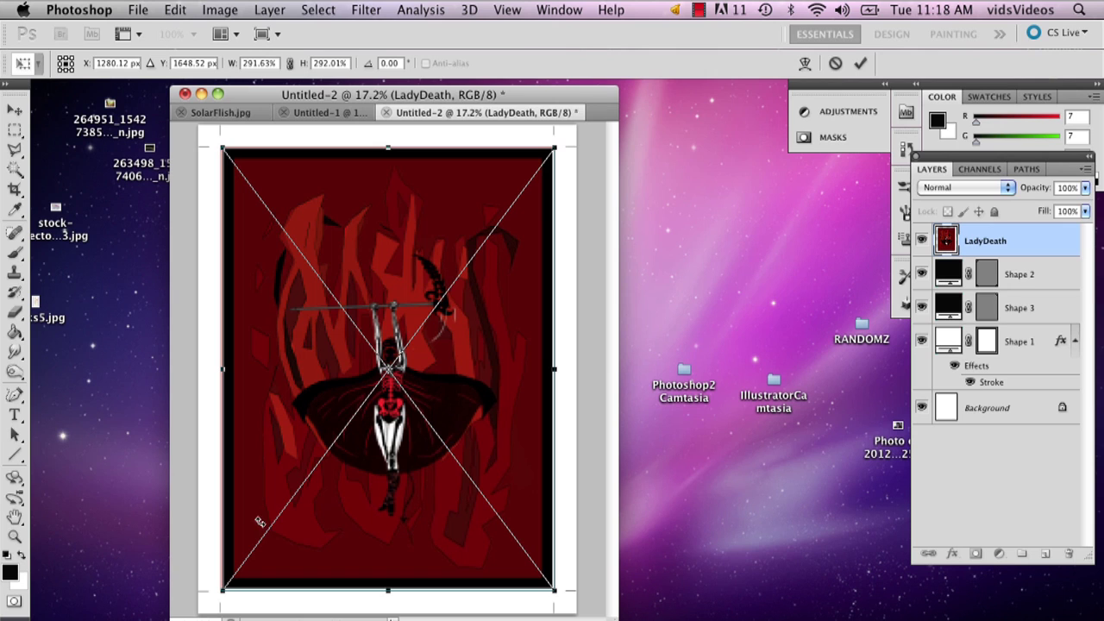
{"action": "left_click_drag", "start_coordinate": [226, 593], "coordinate": [222, 594]}
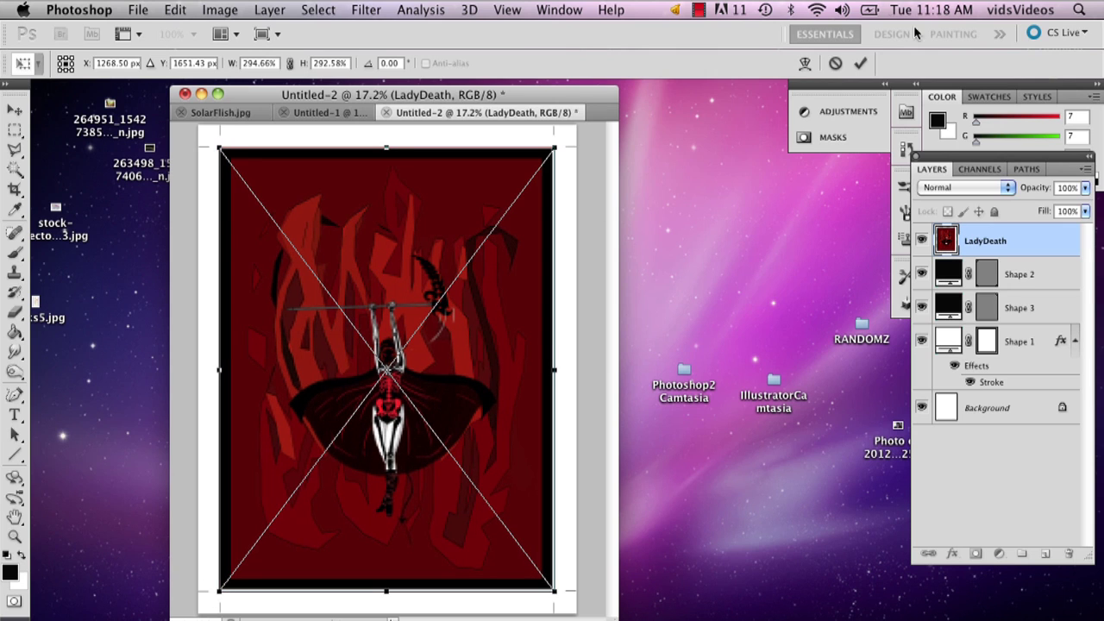
{"action": "left_click_drag", "start_coordinate": [218, 150], "coordinate": [192, 126]}
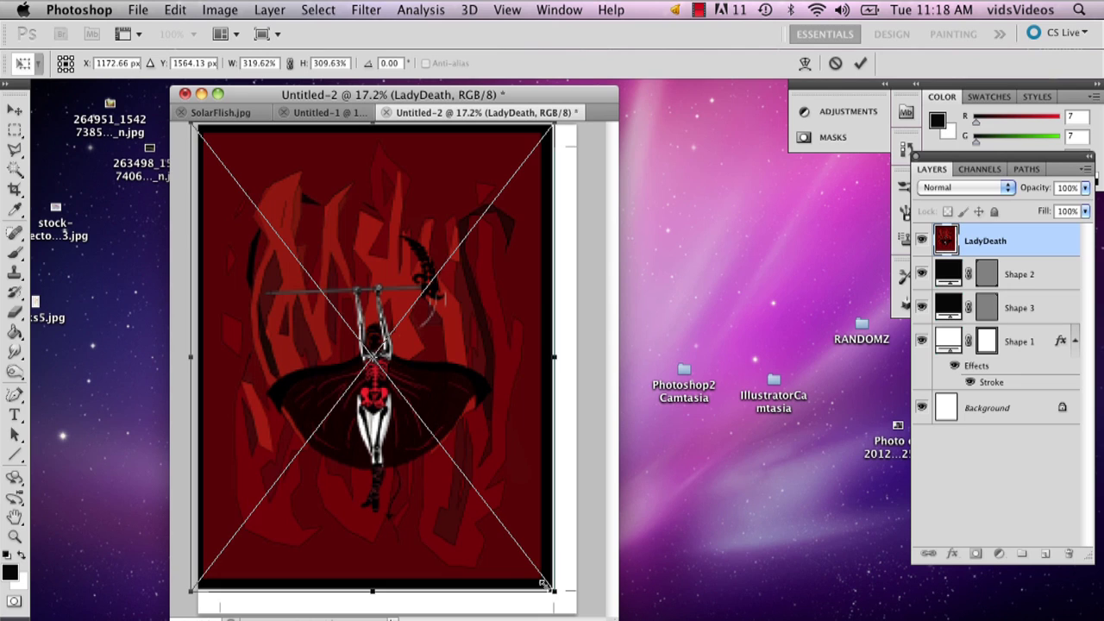
{"action": "left_click_drag", "start_coordinate": [543, 583], "coordinate": [578, 614]}
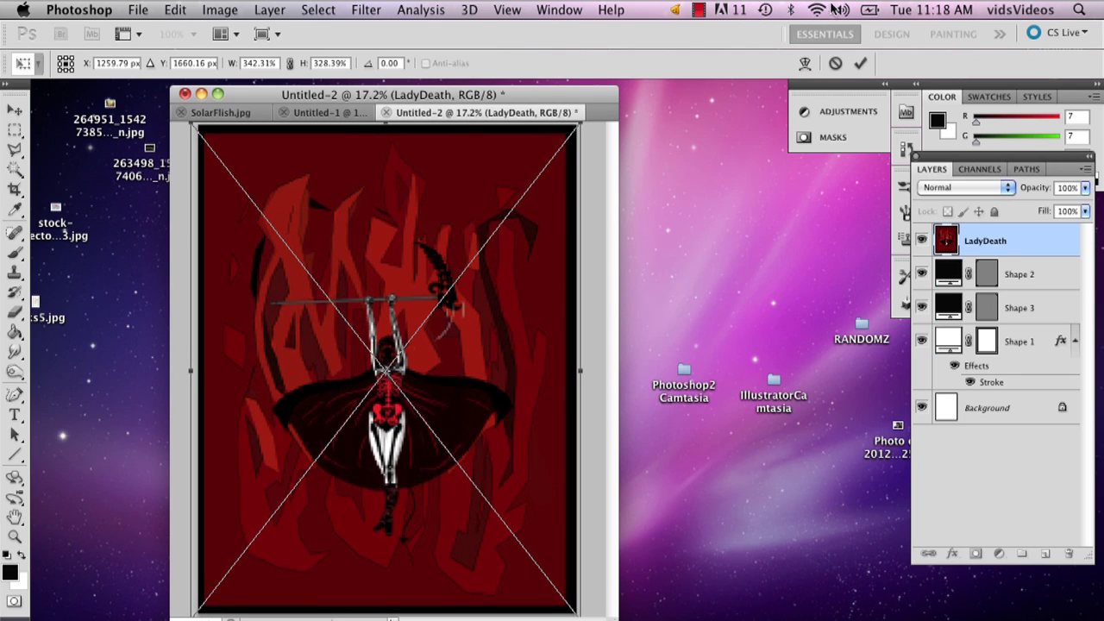
{"action": "left_click", "coordinate": [861, 64]}
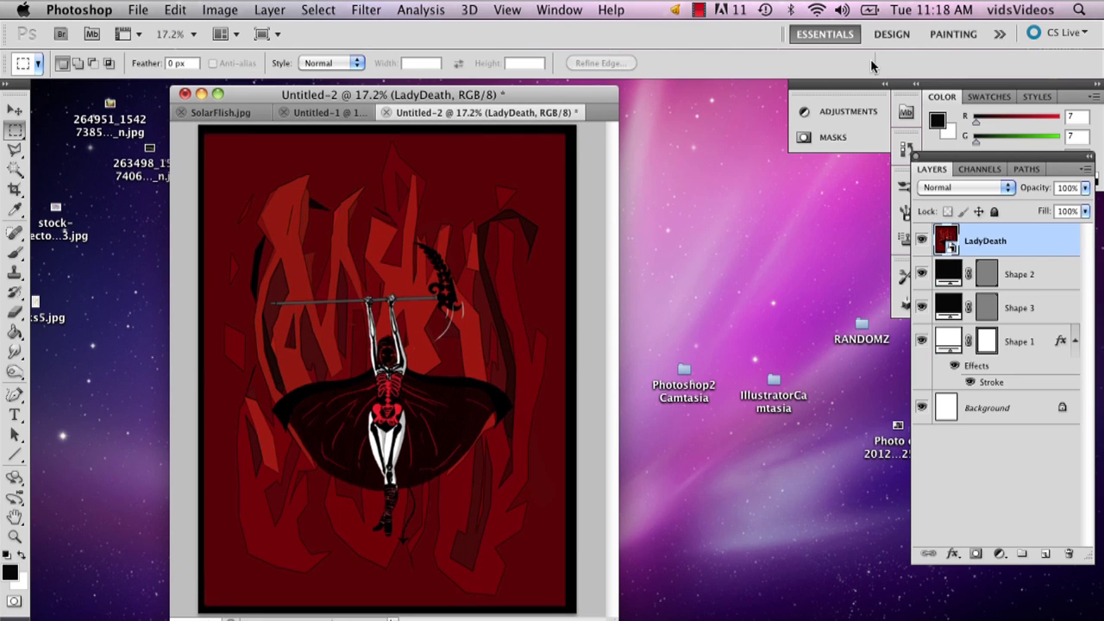
Move LadyDeath just above Background, set Shape 1 to Multiply, and begin selecting inside the trim line.
{"action": "left_click_drag", "start_coordinate": [996, 242], "coordinate": [994, 388]}
{"action": "left_click", "coordinate": [1003, 318]}
{"action": "right_click", "coordinate": [1005, 314]}
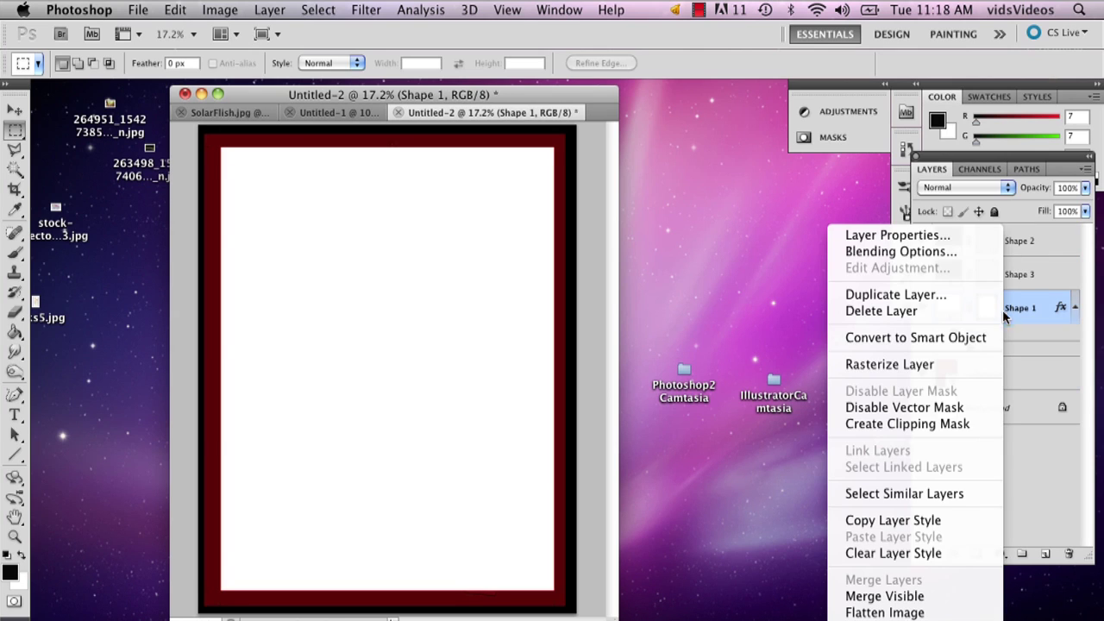
{"action": "left_click", "coordinate": [975, 152]}
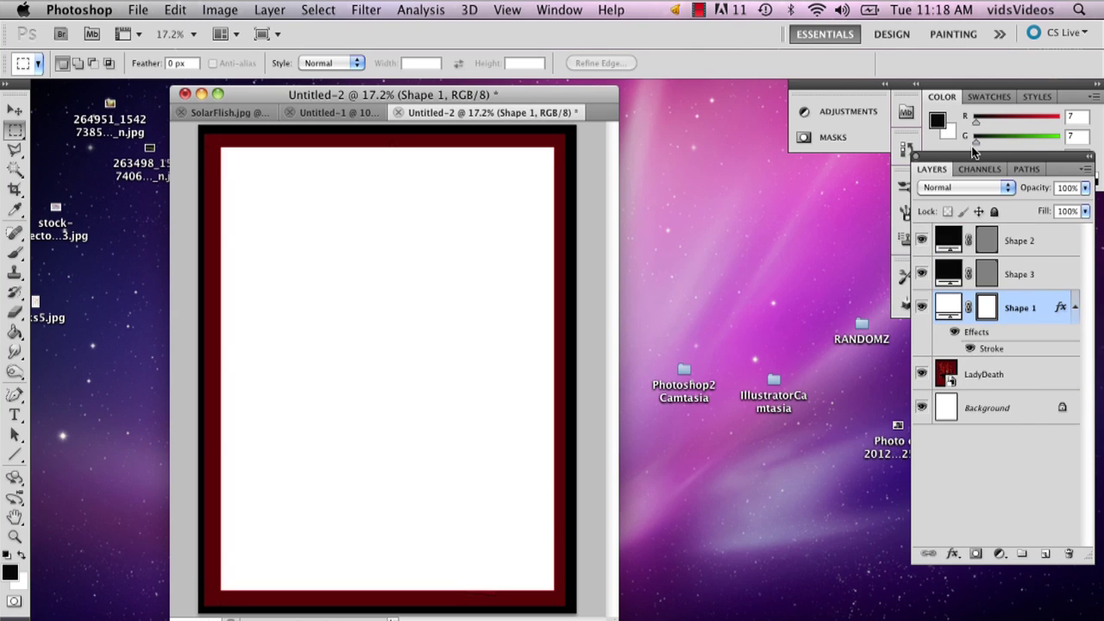
{"action": "left_click", "coordinate": [961, 188]}
{"action": "left_click", "coordinate": [957, 231]}
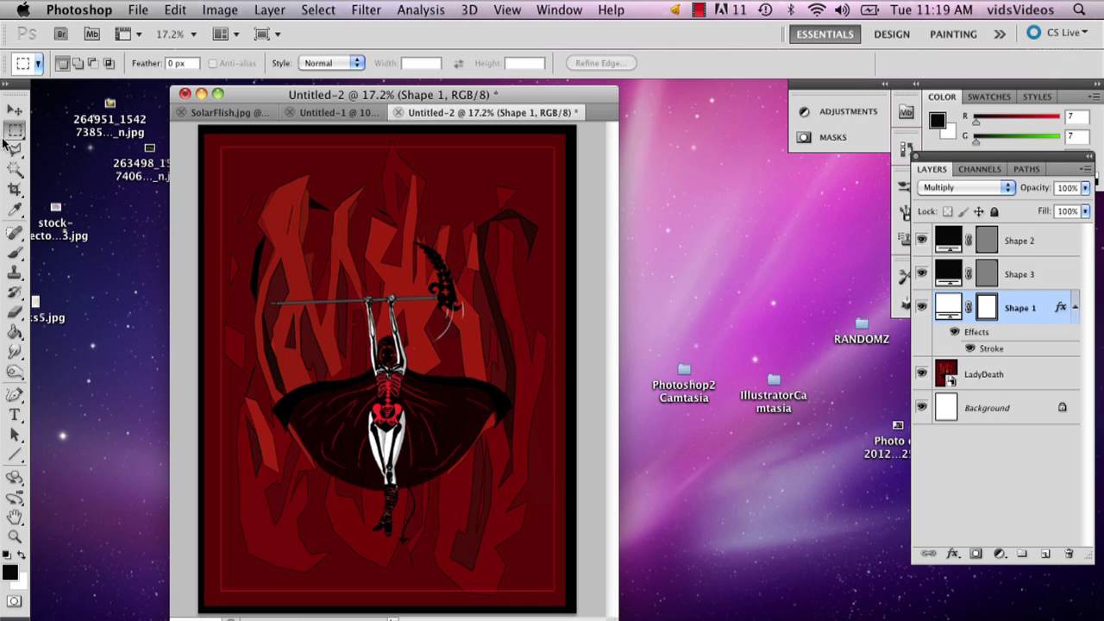
{"action": "mouse_move", "coordinate": [220, 147]}
{"action": "left_mouse_down"}
{"action": "mouse_move", "coordinate": [483, 562]}
{"action": "mouse_move", "coordinate": [517, 562]}
{"action": "mouse_move", "coordinate": [548, 586]}
{"action": "mouse_move", "coordinate": [199, 185]}
{"action": "mouse_move", "coordinate": [221, 147]}
{"action": "left_mouse_up"}
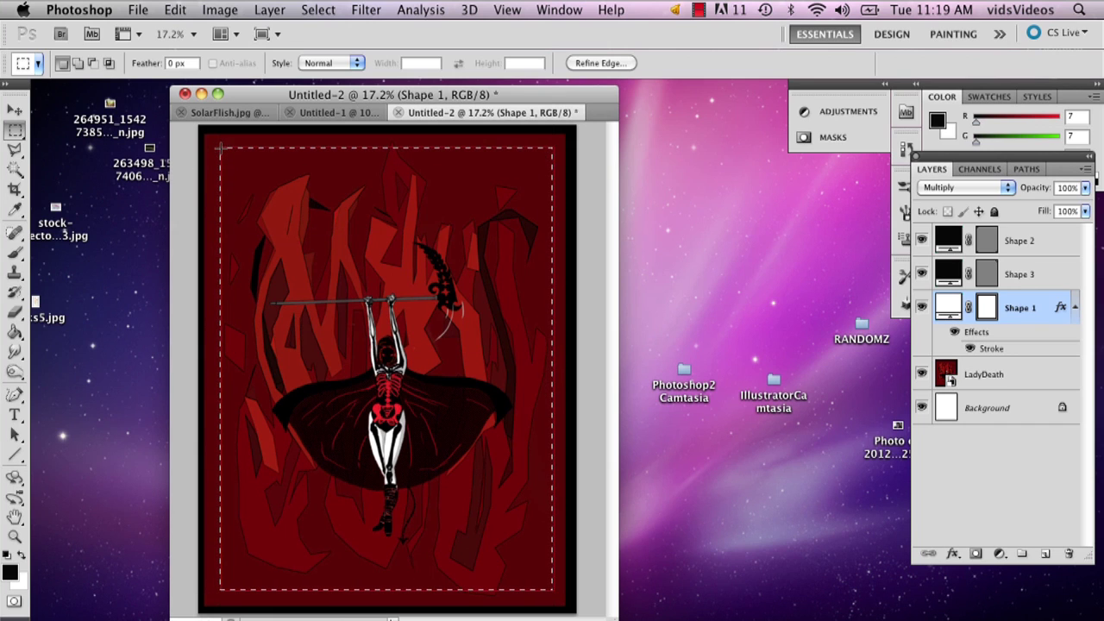
Crop the canvas to the trim-line selection with Image > Crop, then deselect.
{"action": "left_click", "coordinate": [219, 10]}
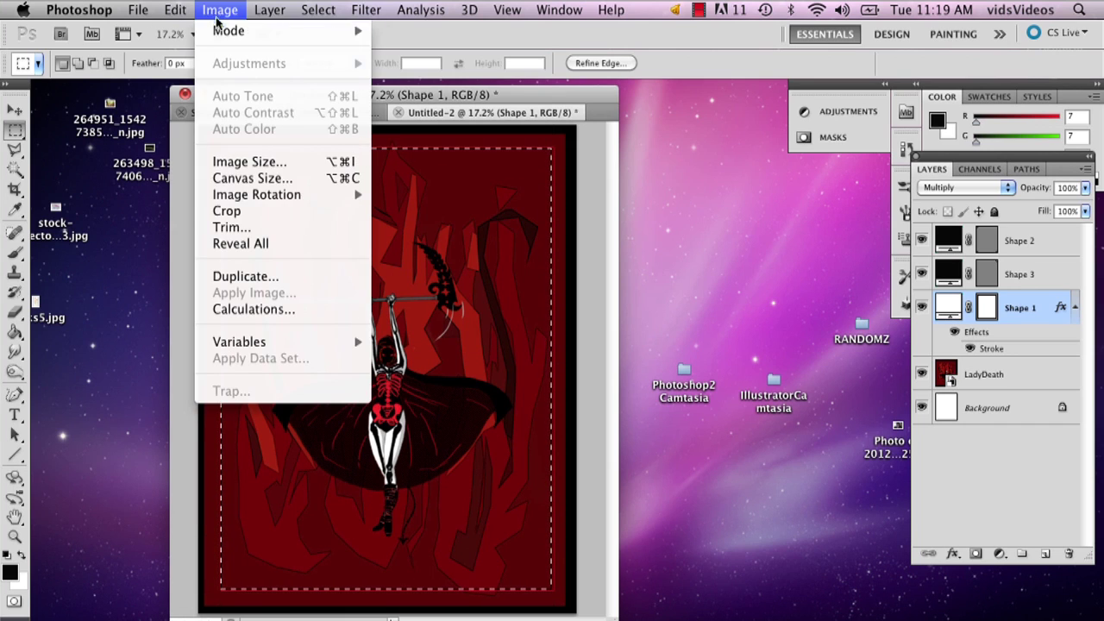
{"action": "left_click", "coordinate": [228, 211]}
{"action": "left_click", "coordinate": [232, 213]}
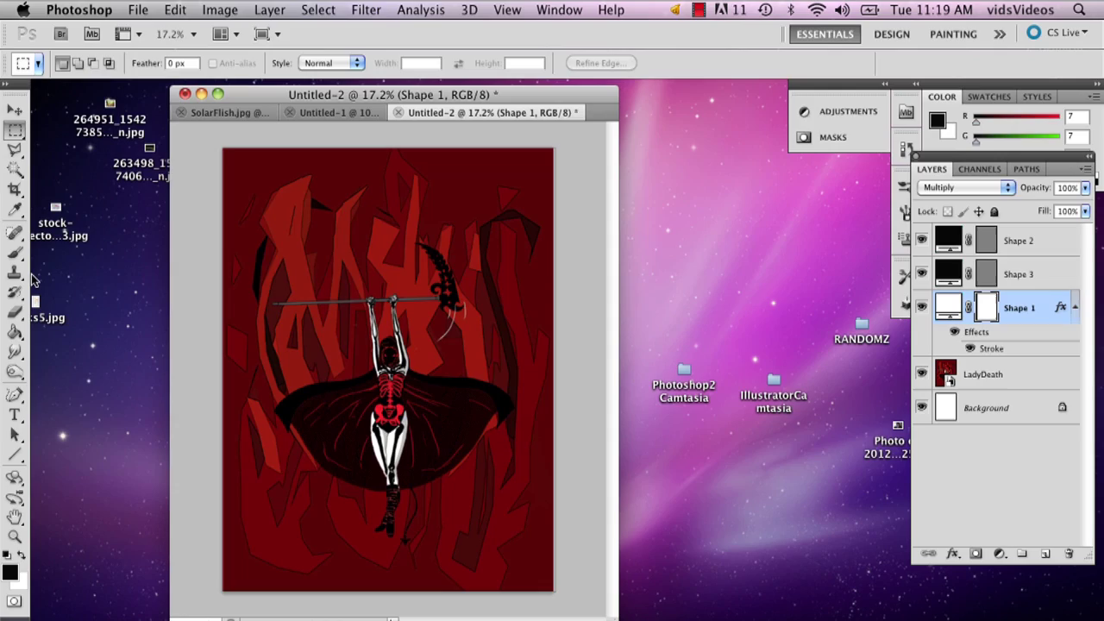